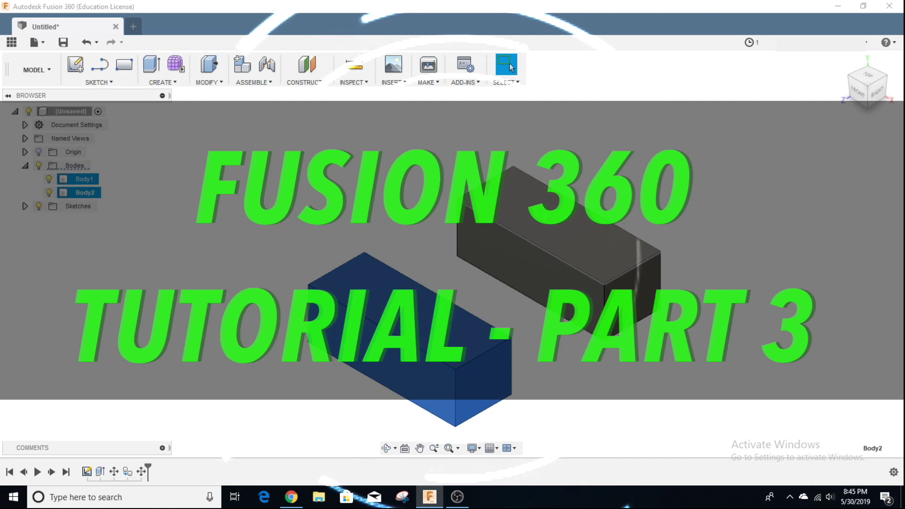
- Leave the 3D Now YouTube videos page and return to the empty Fusion 360 design
left_click(558, 212)
left_click(424, 281)
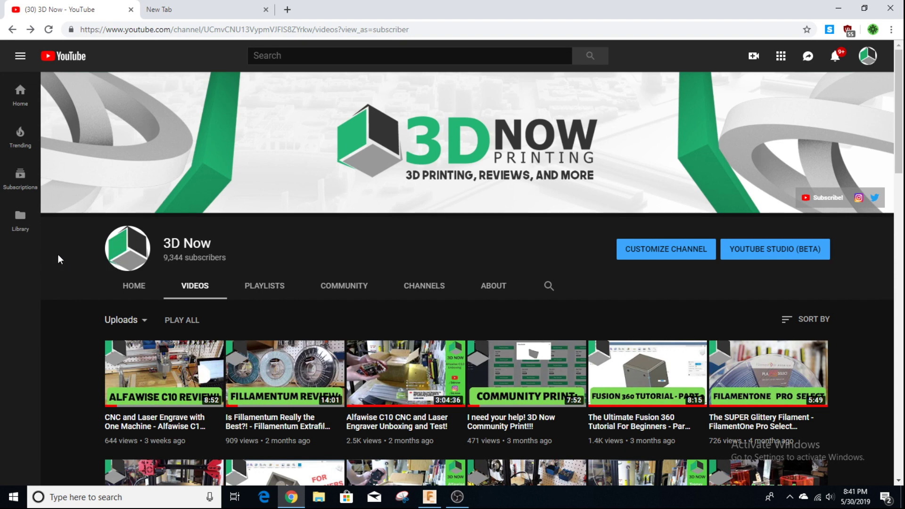
scroll(58, 259, "down", 2)
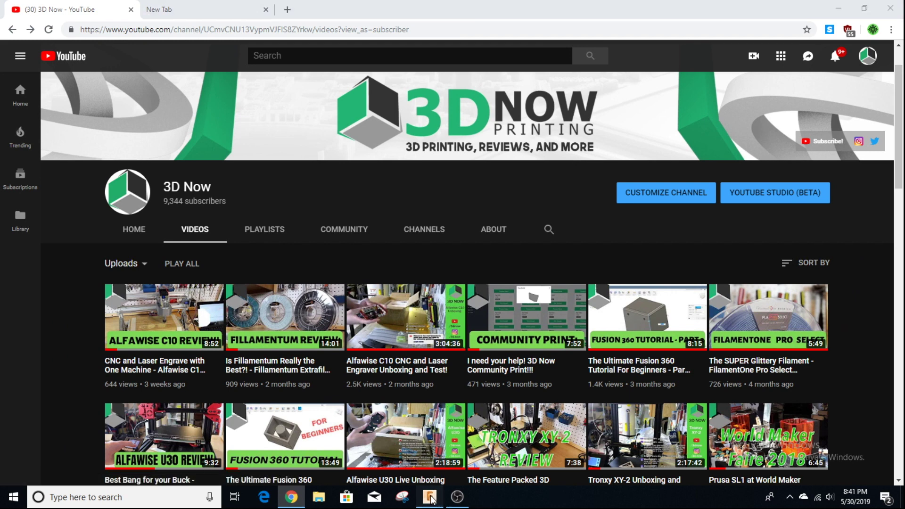
left_click(430, 496)
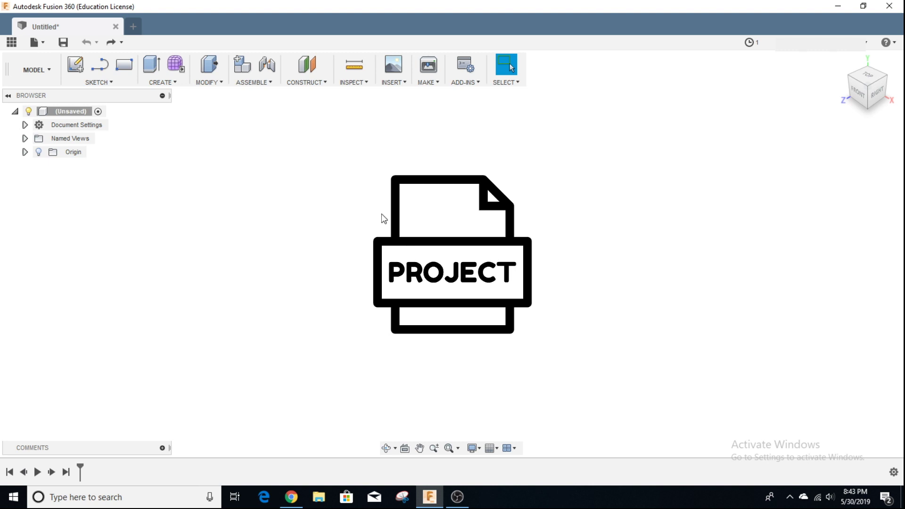
- Sketch a two-point rectangle from the origin on the ground plane and finish the sketch
left_click(77, 69)
left_click(453, 279)
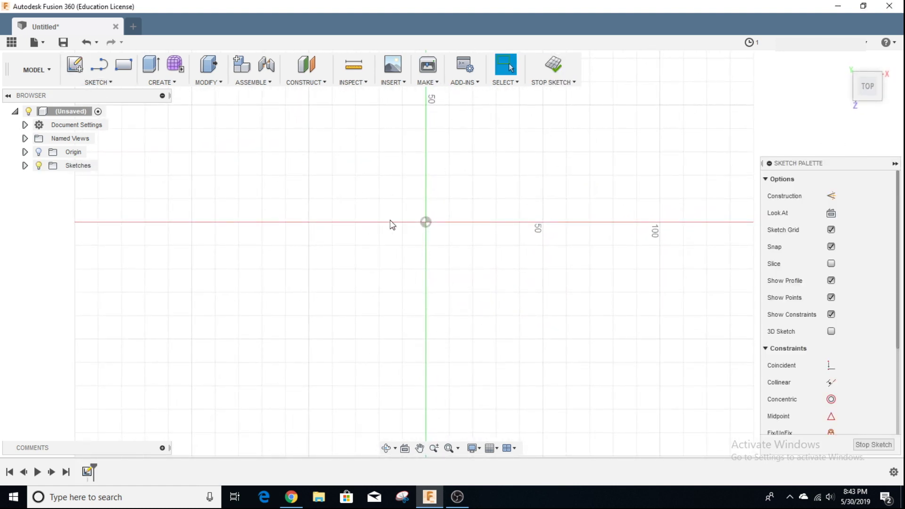
left_click(110, 82)
mouse_move(106, 121)
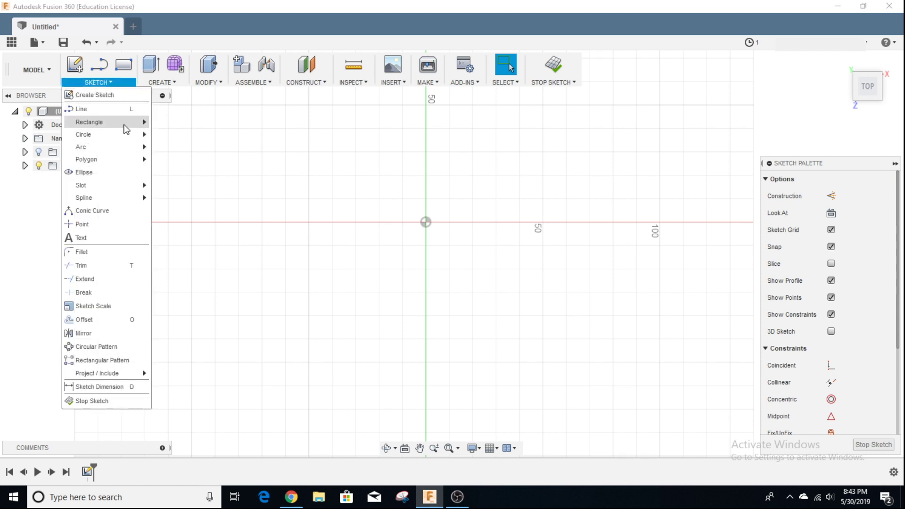
left_click(180, 124)
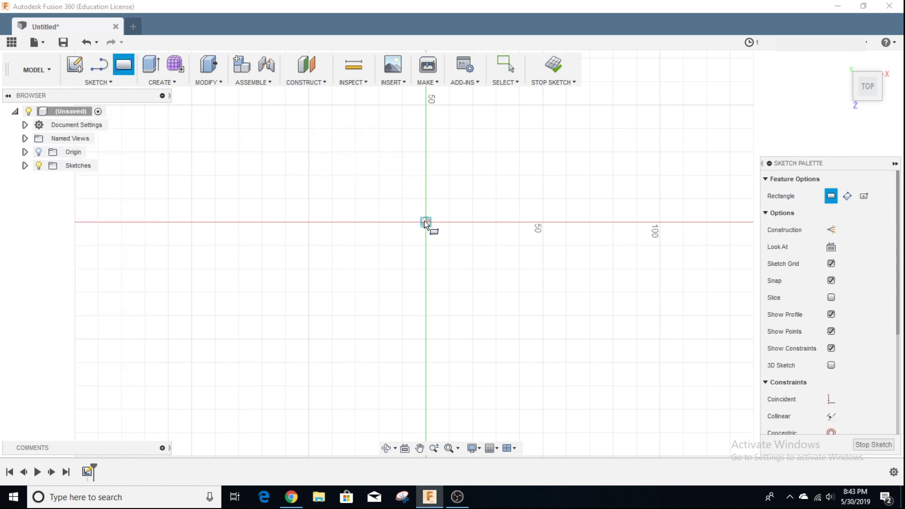
left_click(425, 221)
left_click(635, 143)
right_click(659, 148)
left_click(697, 146)
left_click(555, 75)
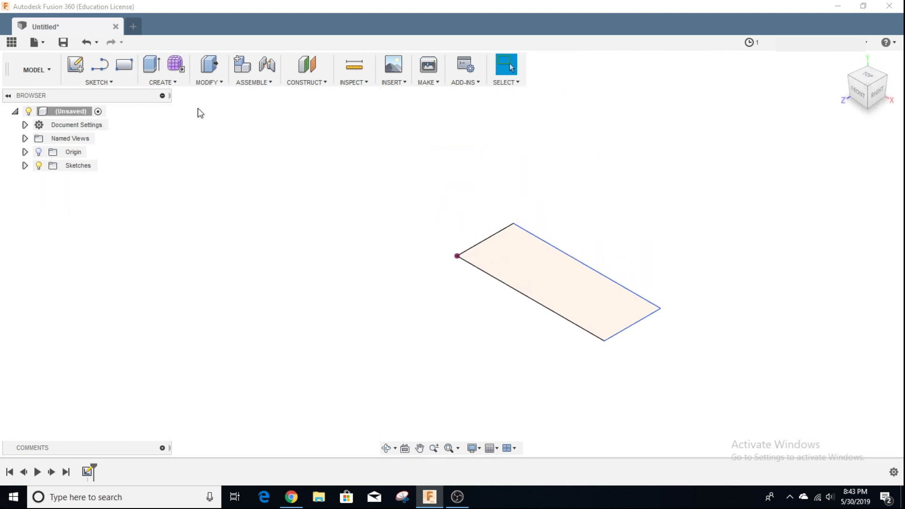
- Extrude the rectangle 30 mm tall to create Body1
left_click(151, 64)
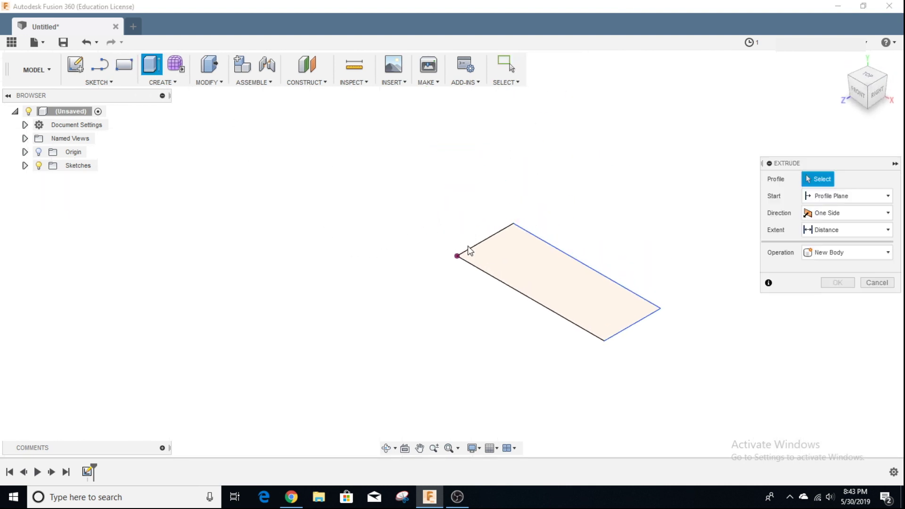
left_click(517, 266)
left_click_drag(564, 239, 588, 207)
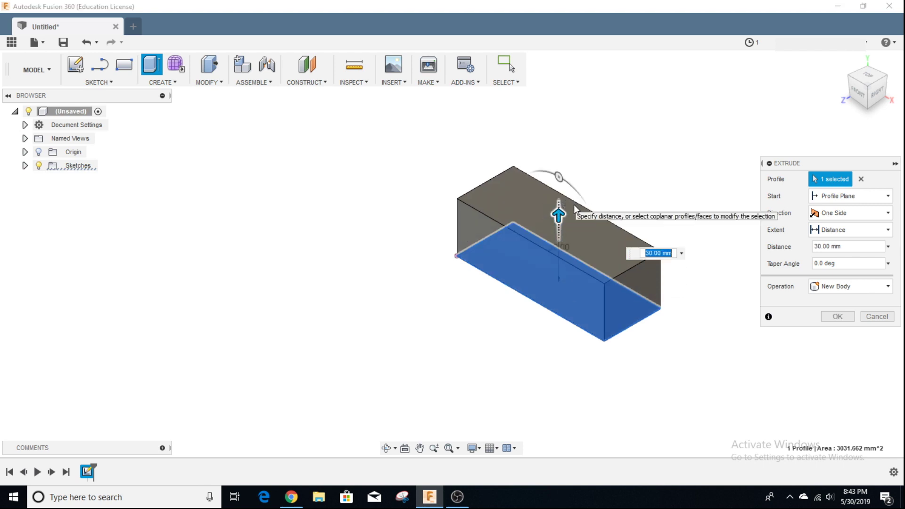
right_click(669, 203)
left_click(705, 208)
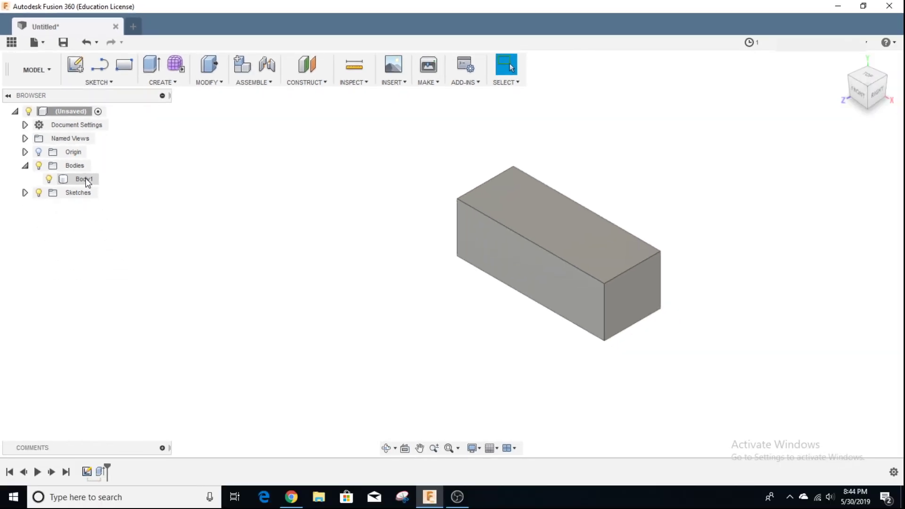
- Copy Body1 with Move/Copy, offsetting the copy 90 mm to create Body2
left_click(85, 180)
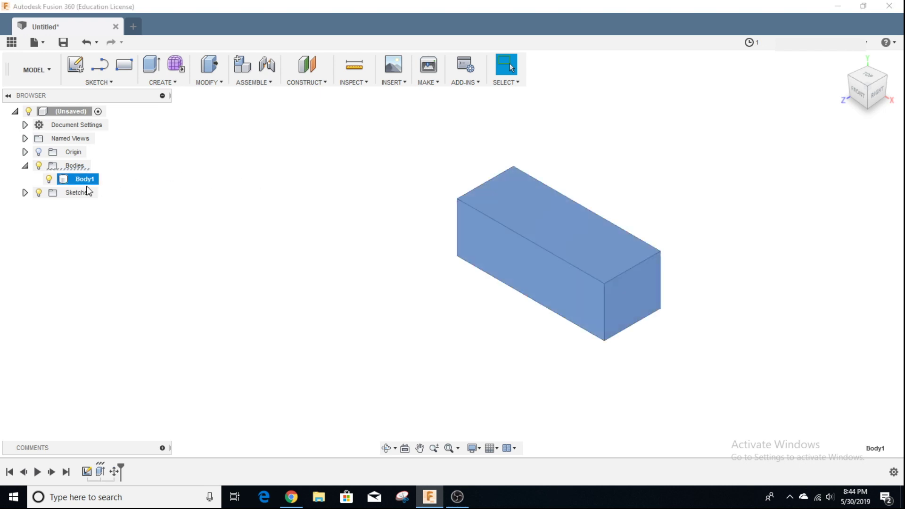
right_click(510, 203)
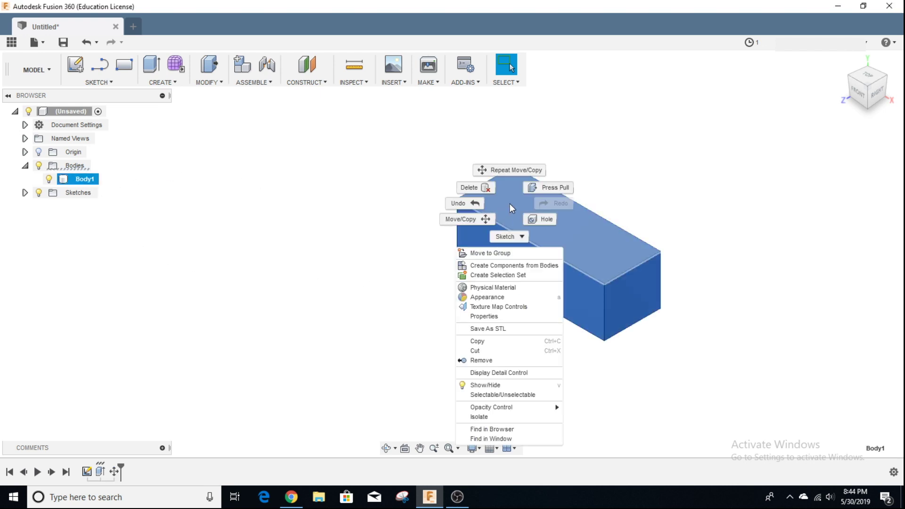
left_click(477, 219)
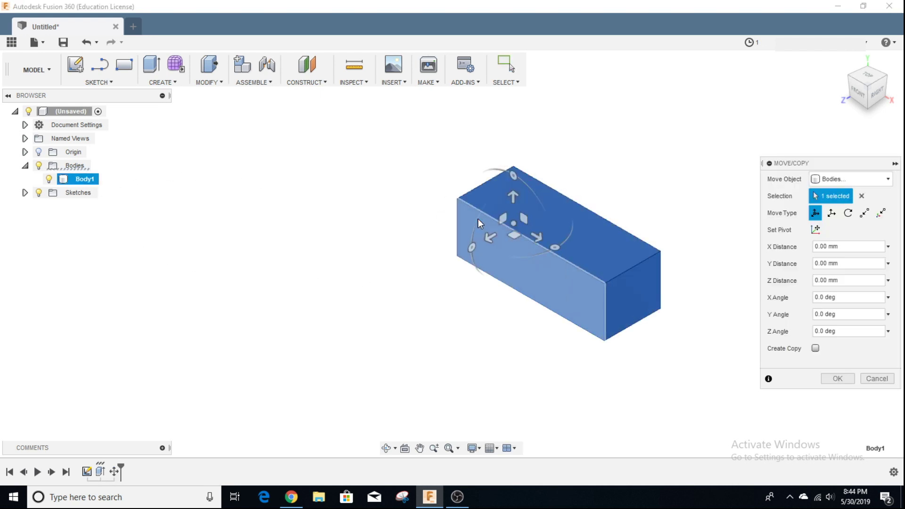
left_click(815, 347)
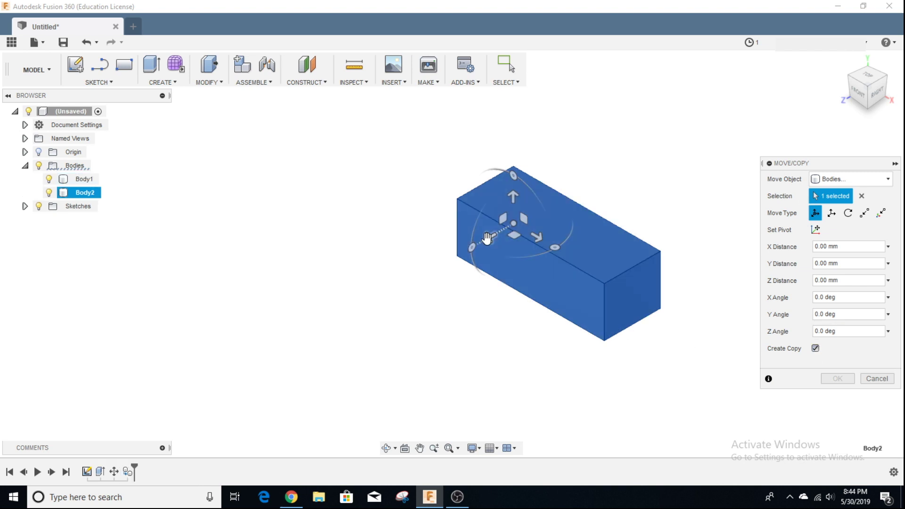
left_click_drag(488, 238, 340, 323)
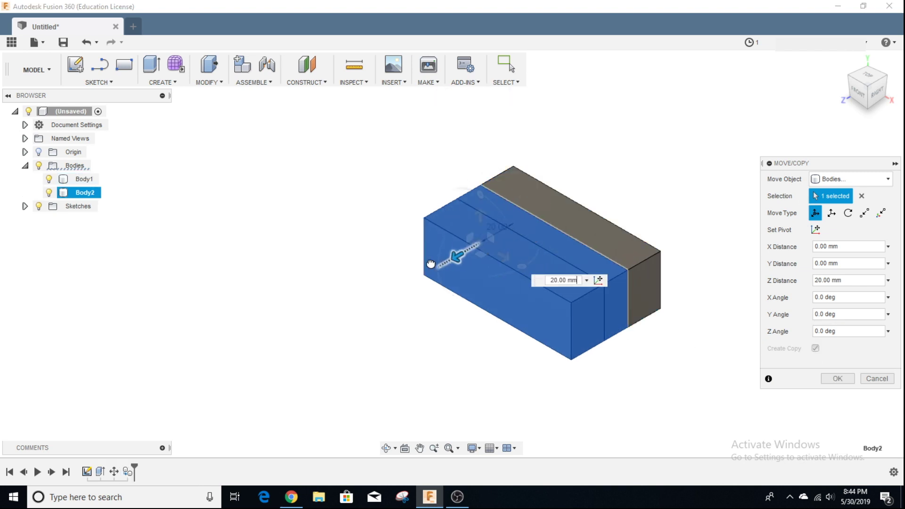
left_click(841, 379)
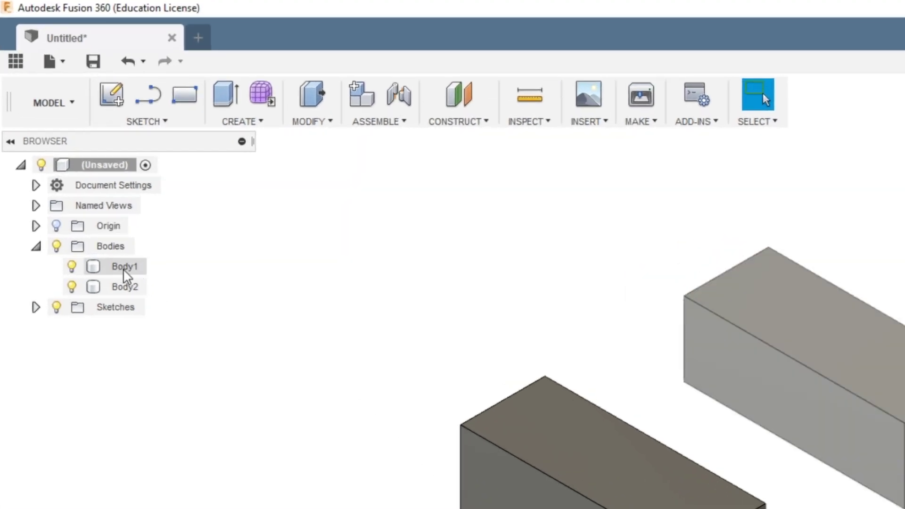
- Select Body1 and Body2, then the top faces of both boxes
left_click(86, 180)
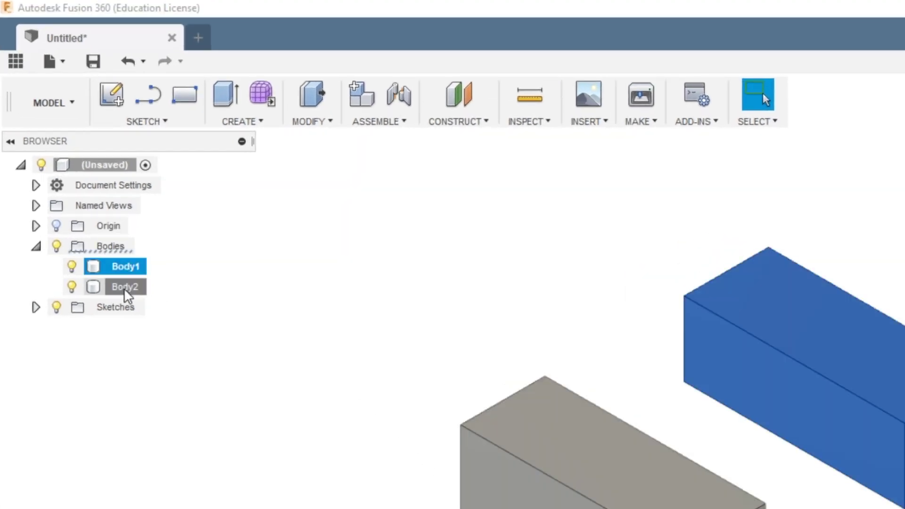
left_click(124, 286)
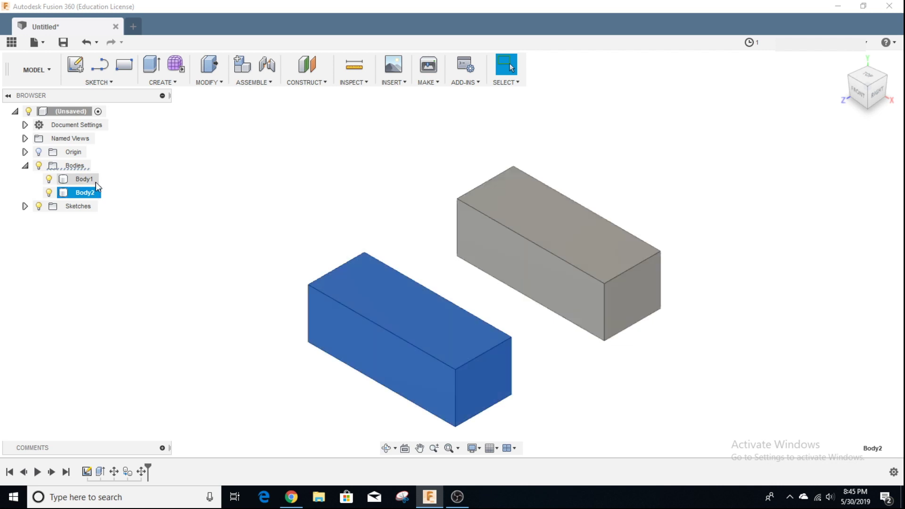
left_click(86, 179, "ctrl")
left_click(541, 215)
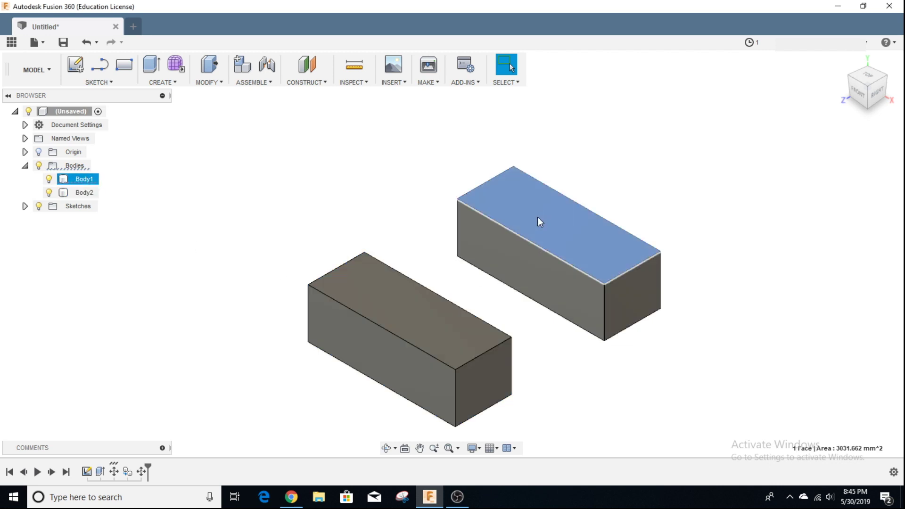
left_click(410, 300)
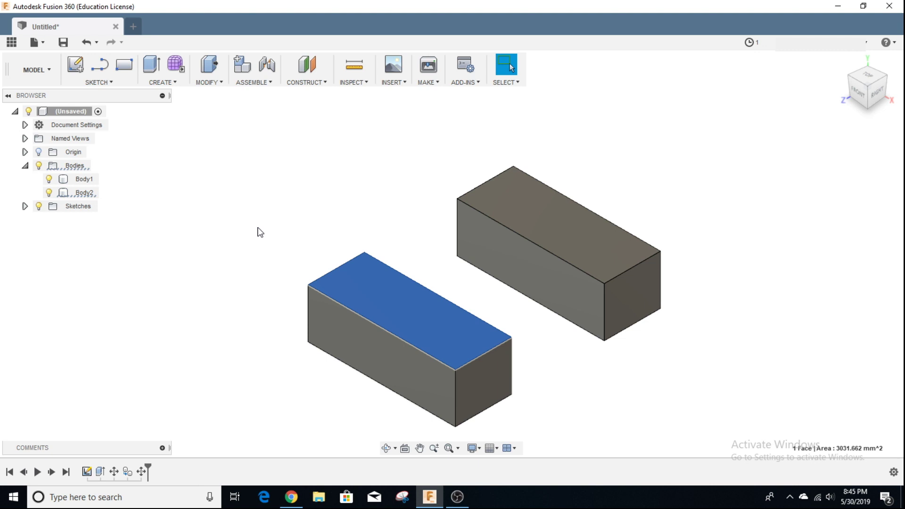
- Undo the Body2 copy, clear the face selection and collapse the Bodies folder
left_click(247, 206)
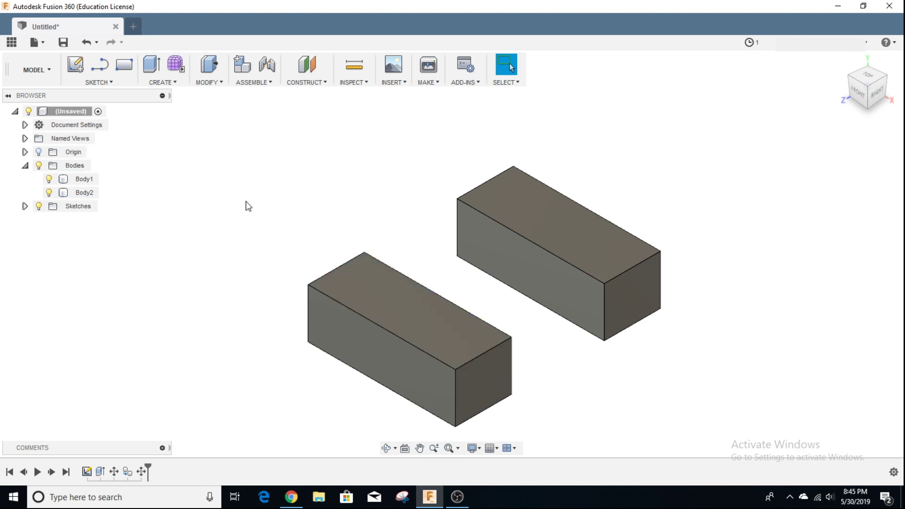
key("ctrl+z")
left_click(528, 226)
left_click(408, 201)
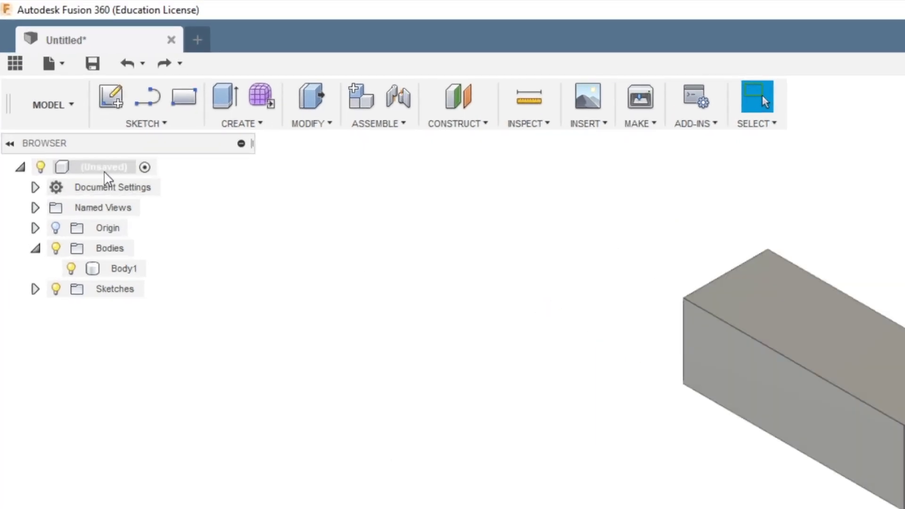
left_click(88, 170)
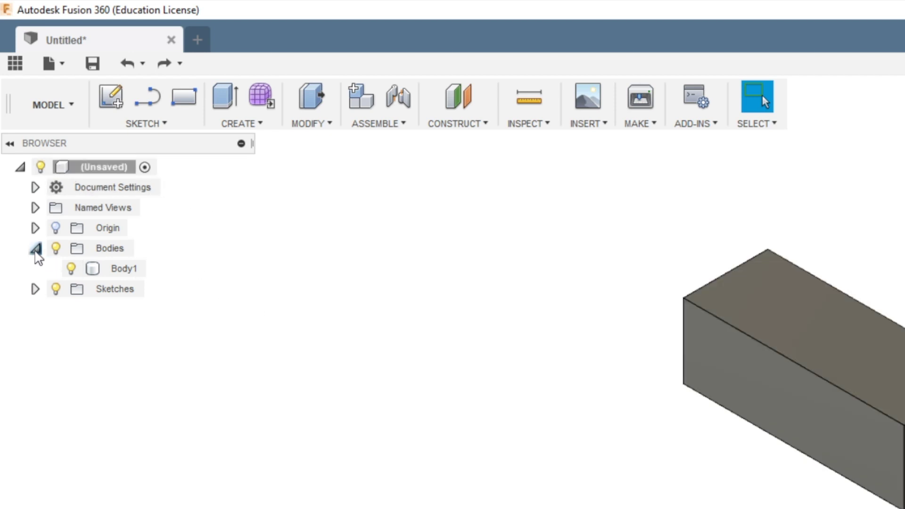
left_click(35, 248)
mouse_move(102, 167)
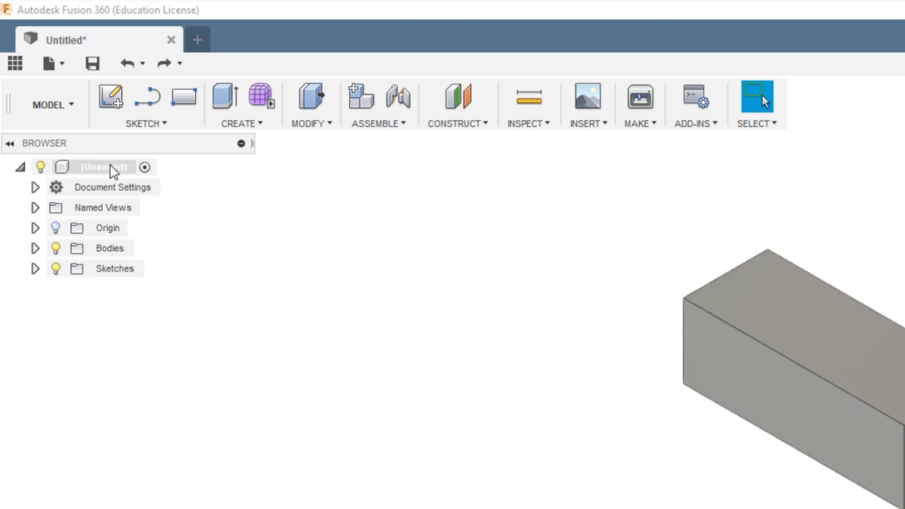
- Add Component1 and Component2 under the root, then undo back to an empty design
right_click(111, 171)
left_click(145, 182)
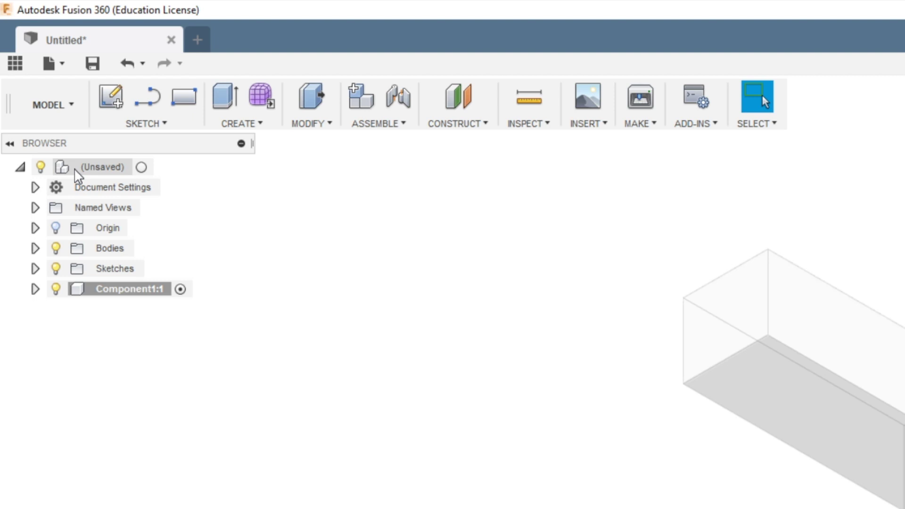
left_click(121, 291)
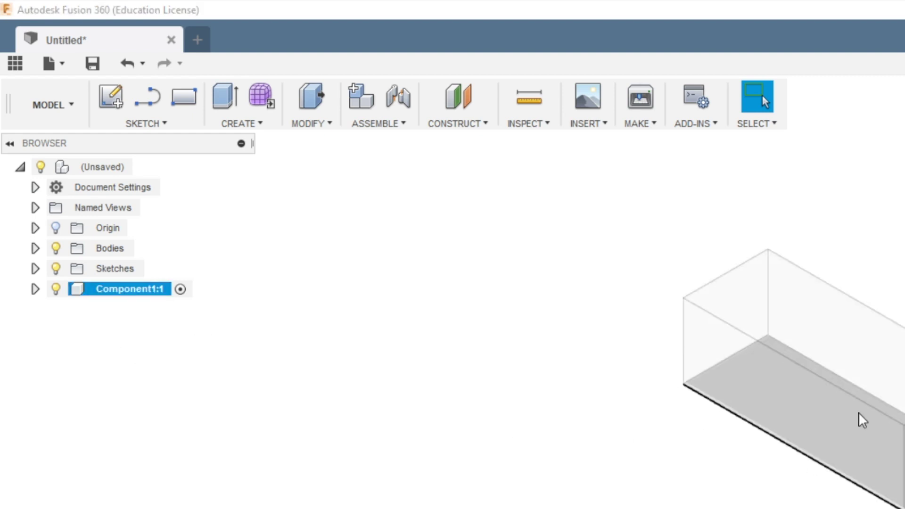
right_click(103, 170)
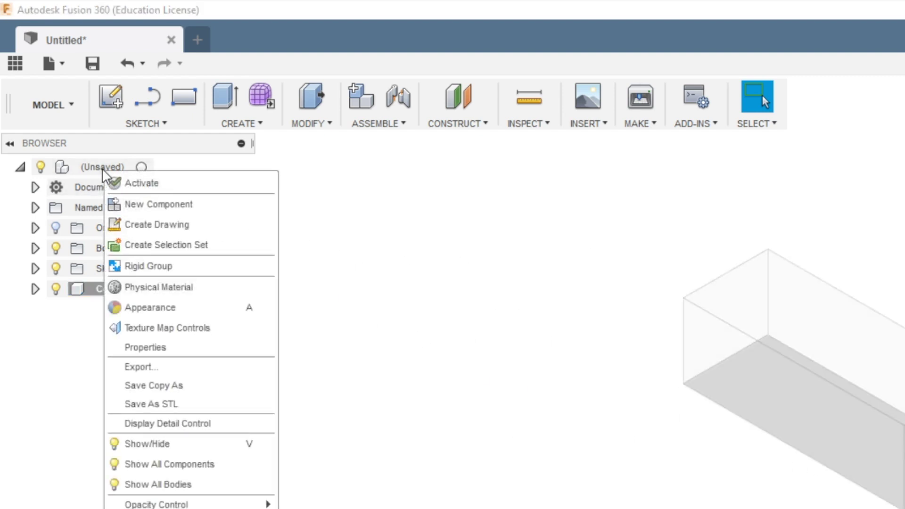
left_click(149, 204)
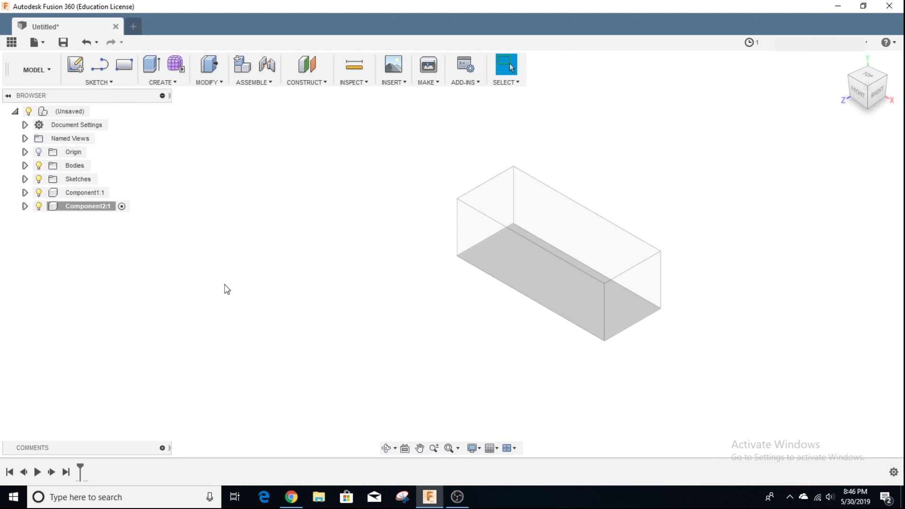
key("ctrl+z")
key("ctrl+z")
key("ctrl+z")
key("ctrl+z")
key("ctrl+z")
key("ctrl+z")
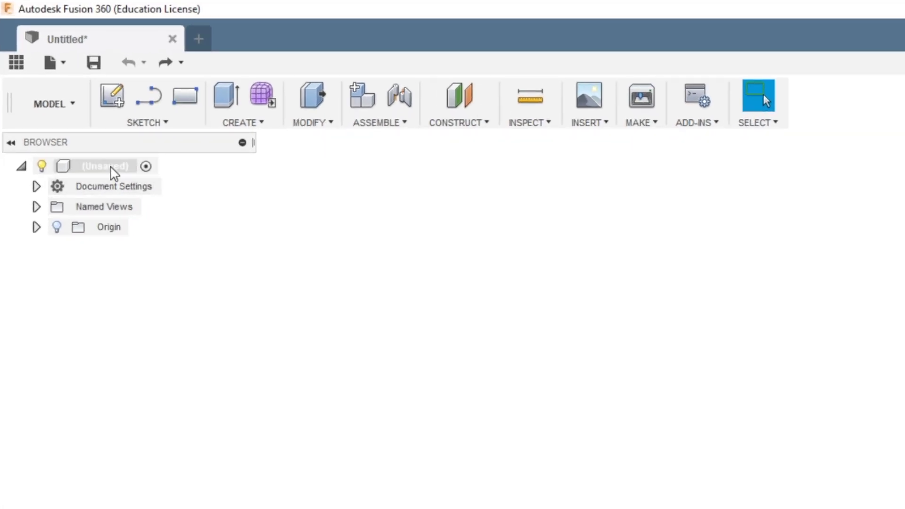
- Create a new component named Part1 and activate Part1:1 in the Browser
right_click(110, 170)
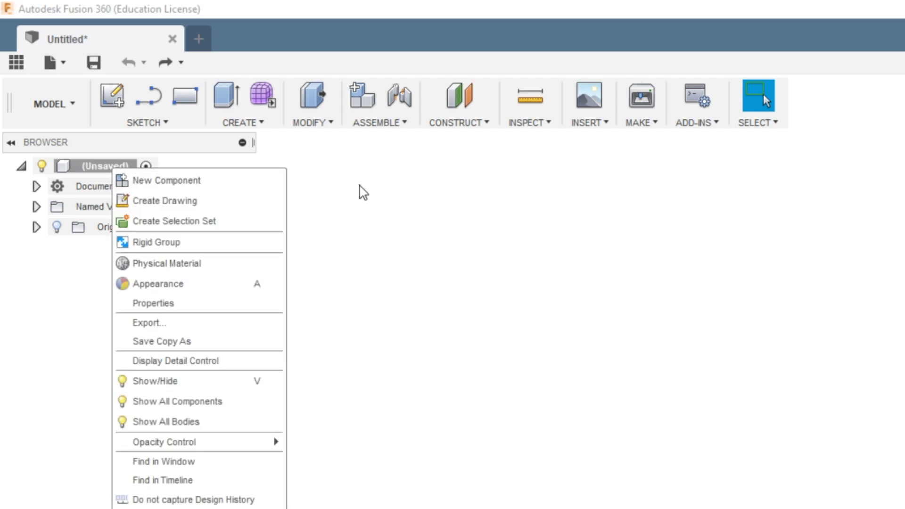
left_click(269, 138)
left_click(262, 122)
left_click(265, 142)
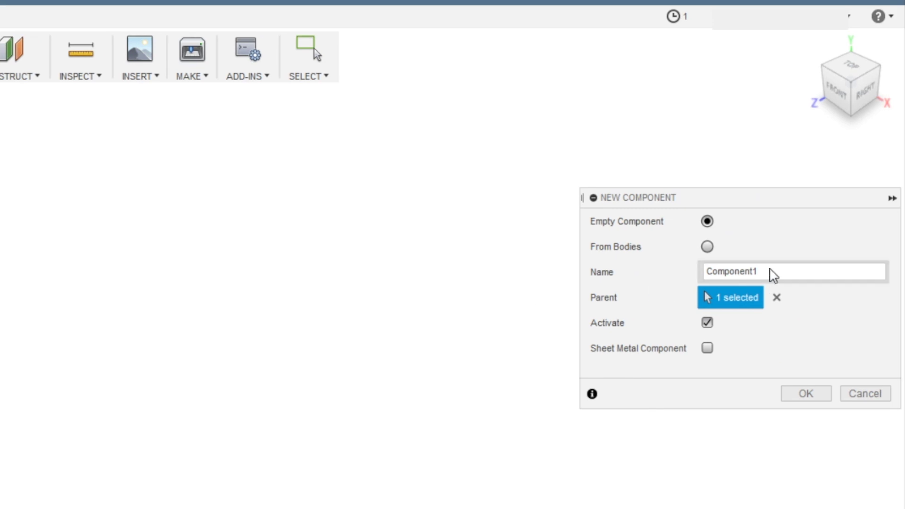
double_click(770, 269)
type("Part1")
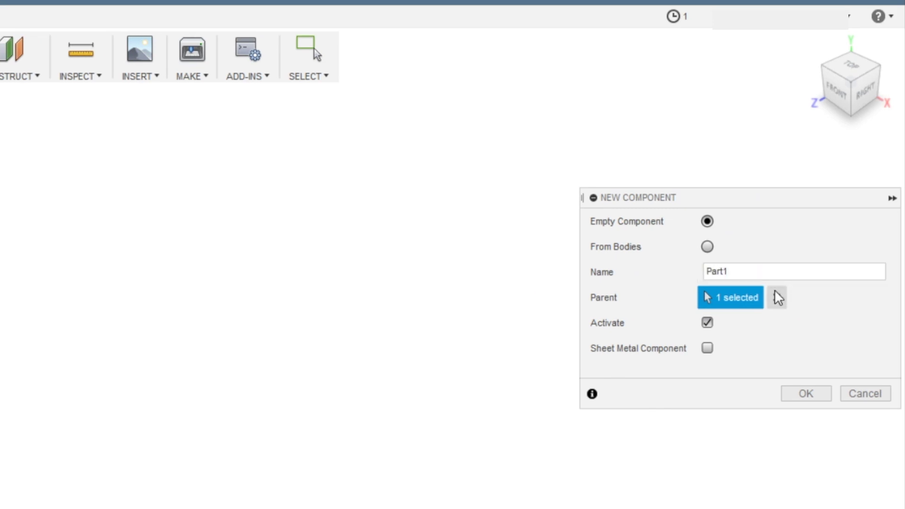
left_click(805, 393)
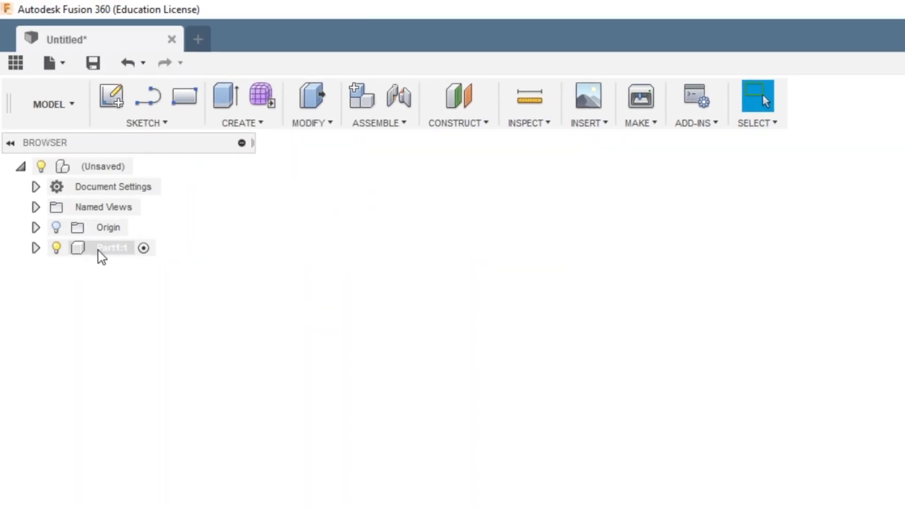
left_click(143, 252)
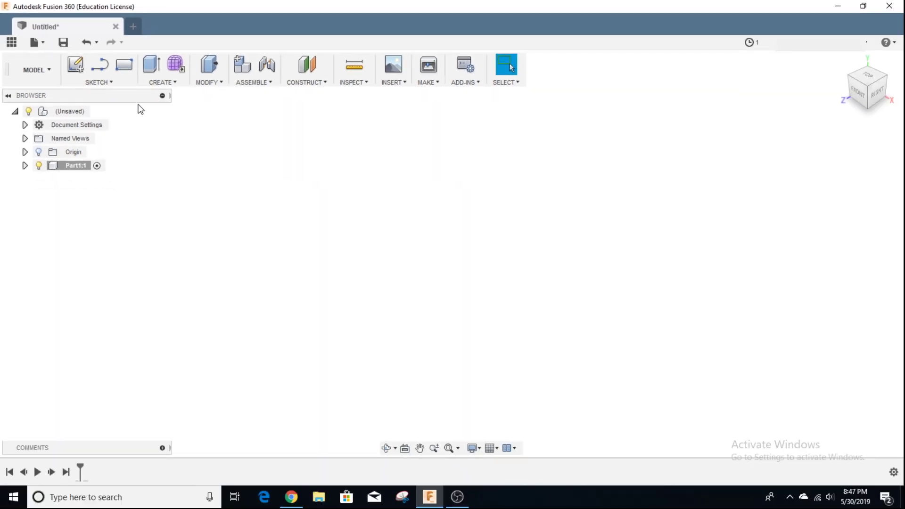
- Sketch on the ground plane and draw a 3 in (76.2 mm) vertical line from the origin
left_click(77, 68)
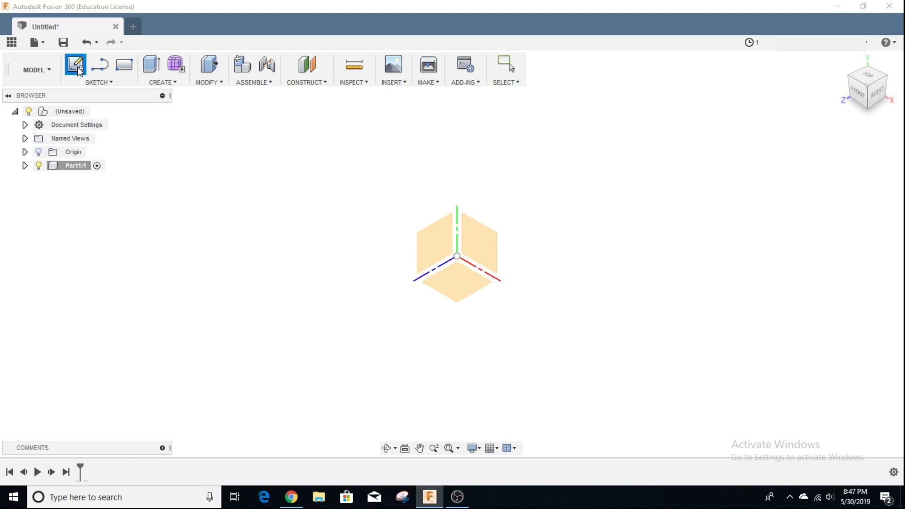
left_click(461, 286)
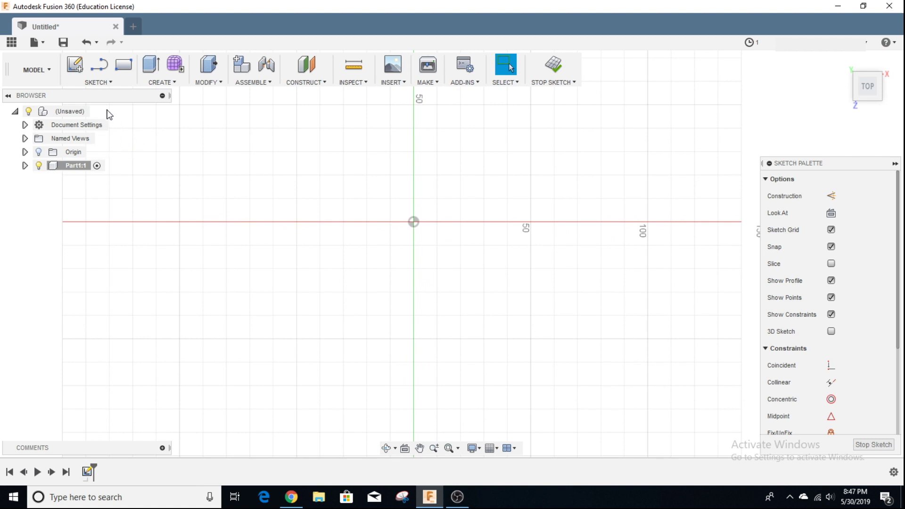
left_click(96, 82)
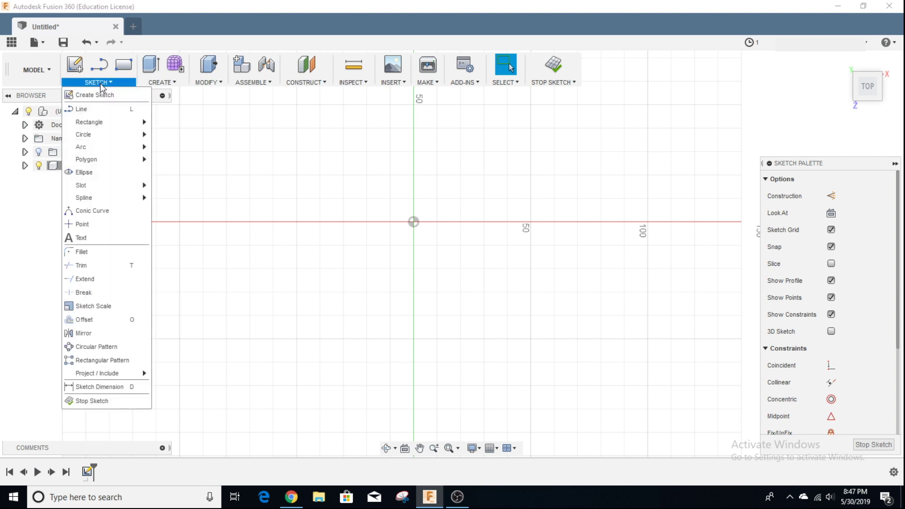
left_click(103, 111)
middle_click_drag(378, 198, 307, 271)
scroll(304, 269, "down", 1)
left_click(336, 290)
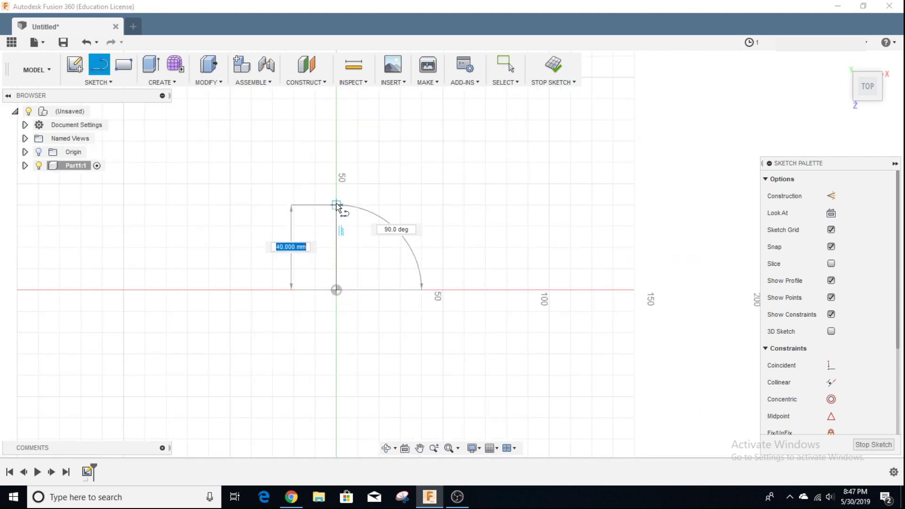
type("3")
key("Return")
key("Escape")
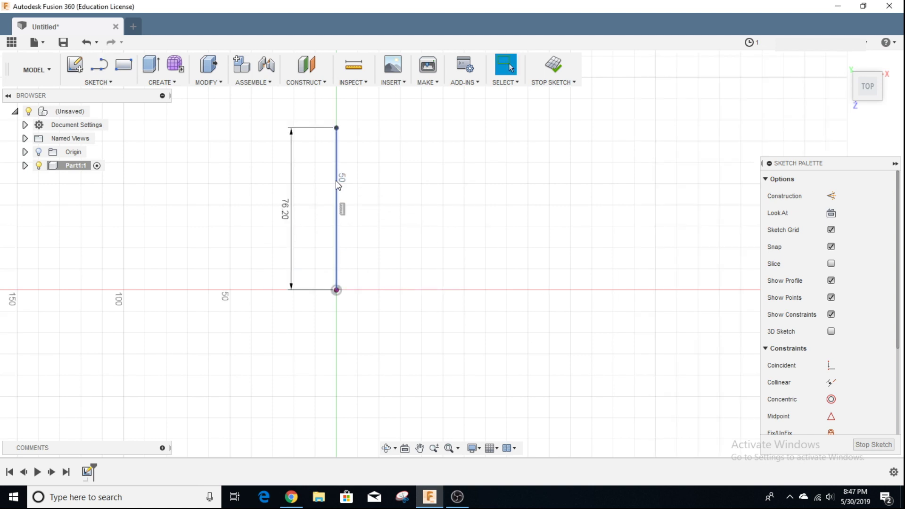
- Draw the one-inch top edge and the 25.4 mm drop from its right end
left_click(111, 82)
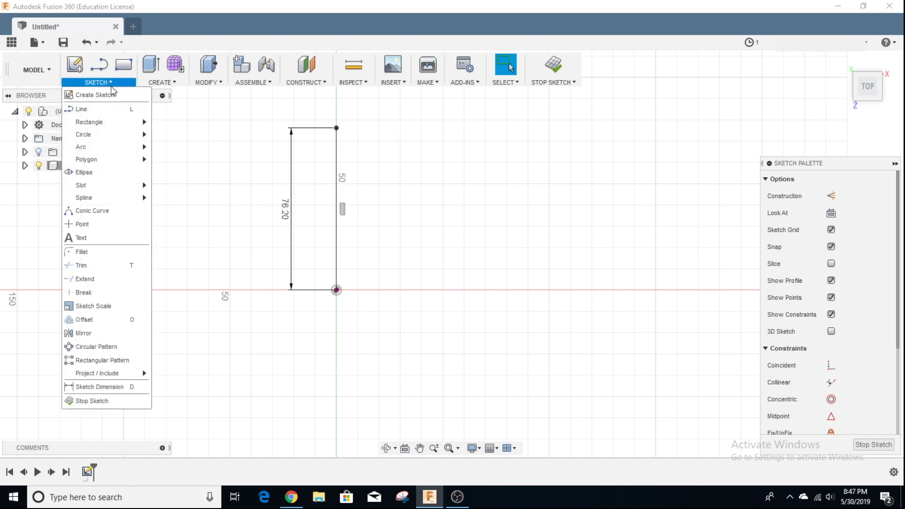
left_click(117, 109)
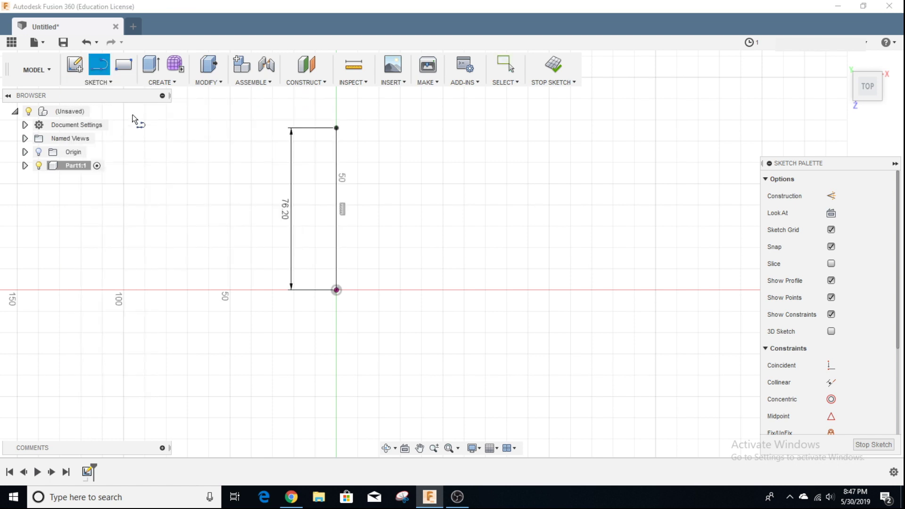
left_click(336, 128)
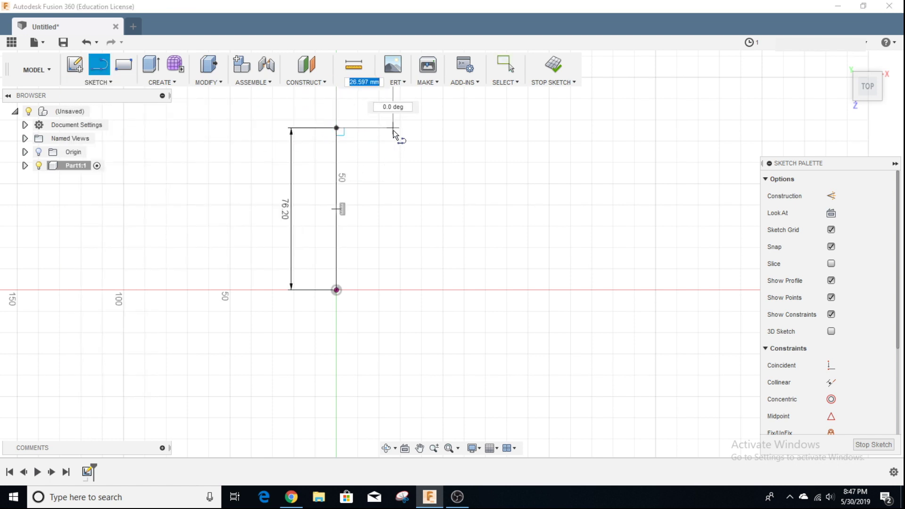
left_click(393, 131)
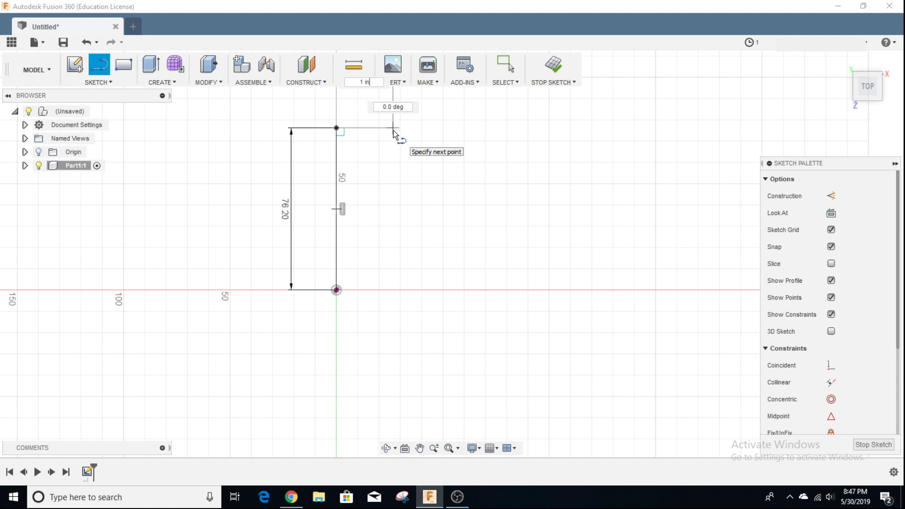
key("Escape")
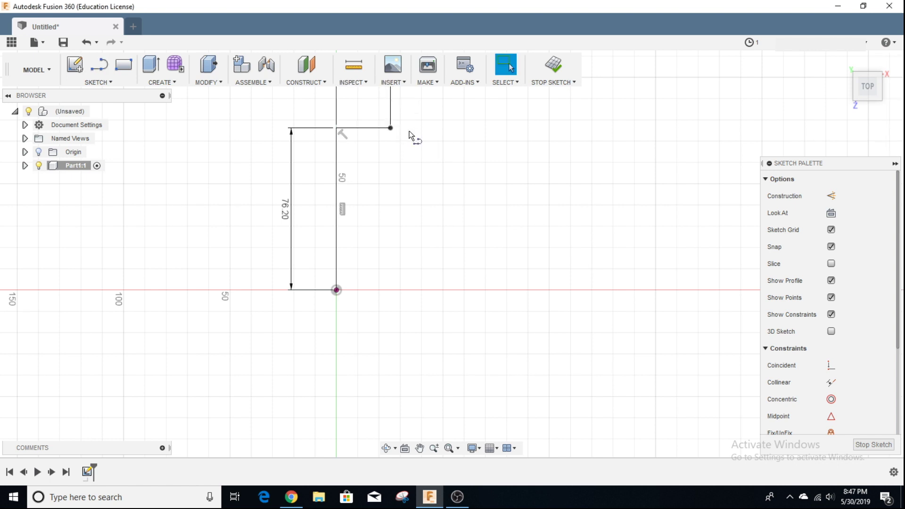
key("l")
left_click(392, 131)
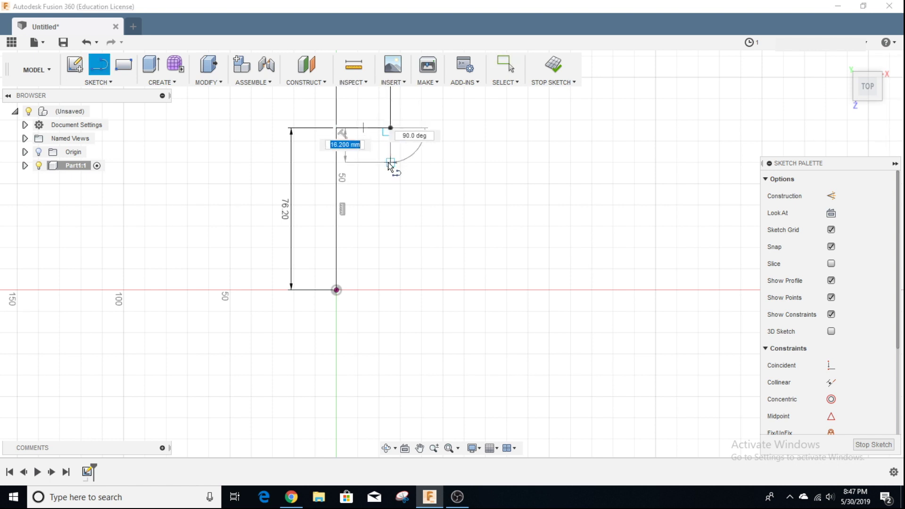
type("25.4")
key("Return")
key("Escape")
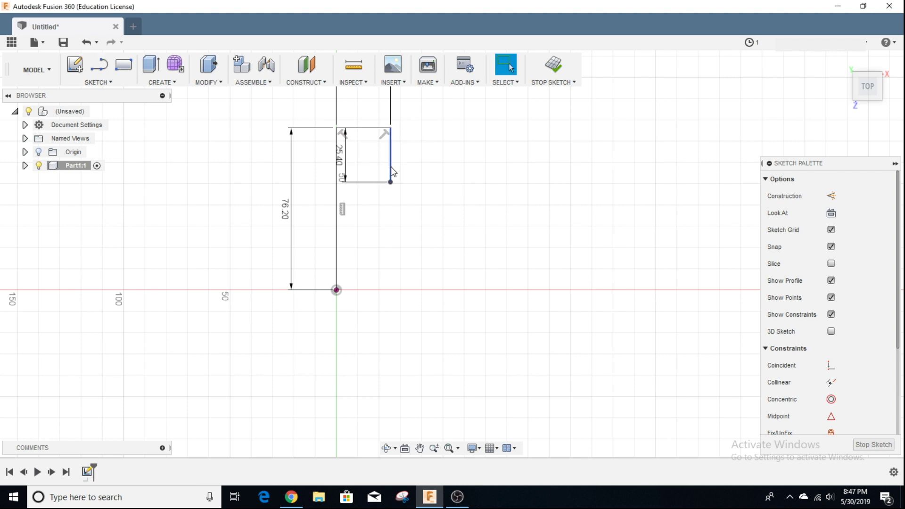
- Draw the 25.4 mm side-tab segments outward, down and back
key("l")
left_click(390, 182)
type("25.4")
key("Return")
key("Escape")
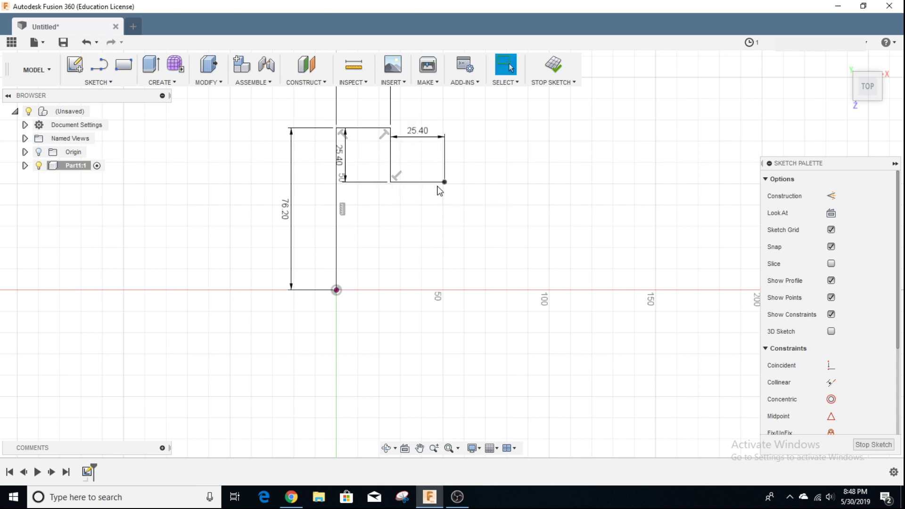
key("l")
left_click(444, 181)
type("25.4")
key("Return")
key("Escape")
key("l")
left_click(443, 235)
type("25.4")
key("Return")
key("Escape")
- Add the lower 25.4 mm vertical segment and close the bottom edge at the origin
key("l")
left_click(391, 235)
type("25.4")
key("Return")
key("Escape")
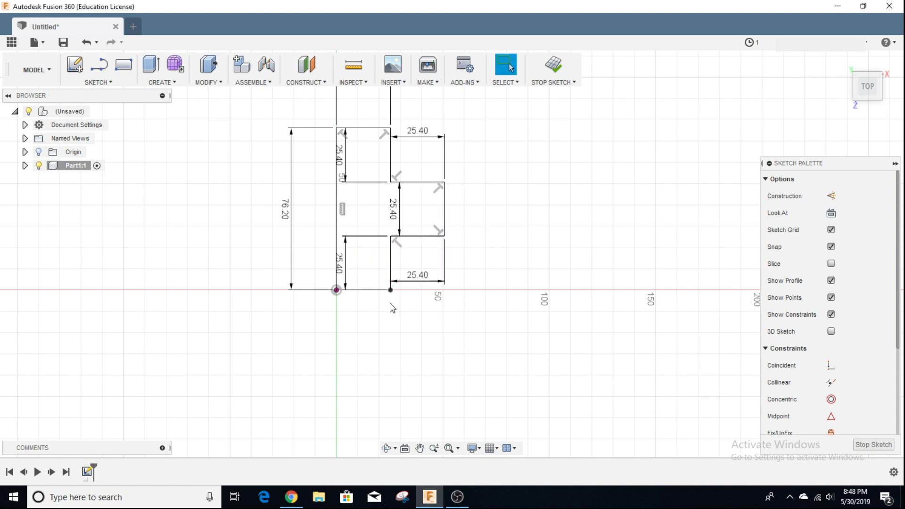
key("l")
left_click_drag(391, 291, 336, 290)
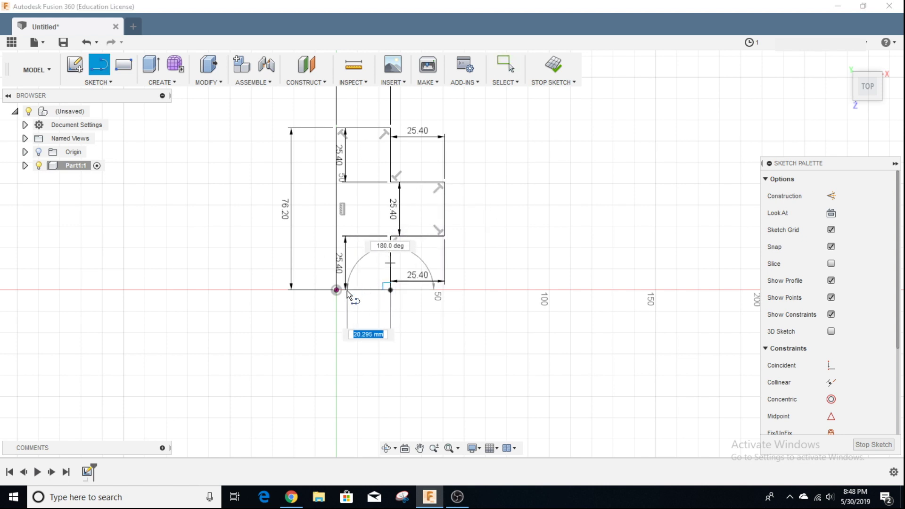
left_click(336, 290)
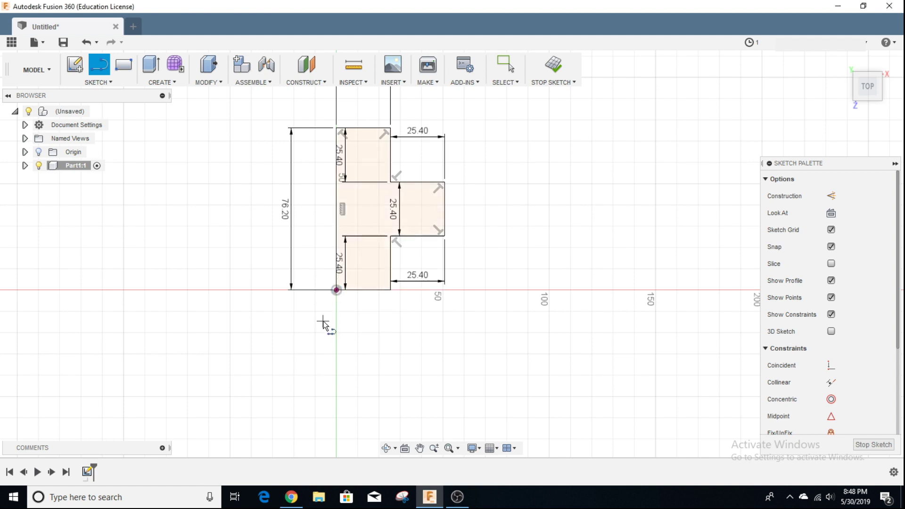
- Exit the Line tool and stop the T-shaped sketch from the canvas menu
right_click(245, 232)
left_click(280, 234)
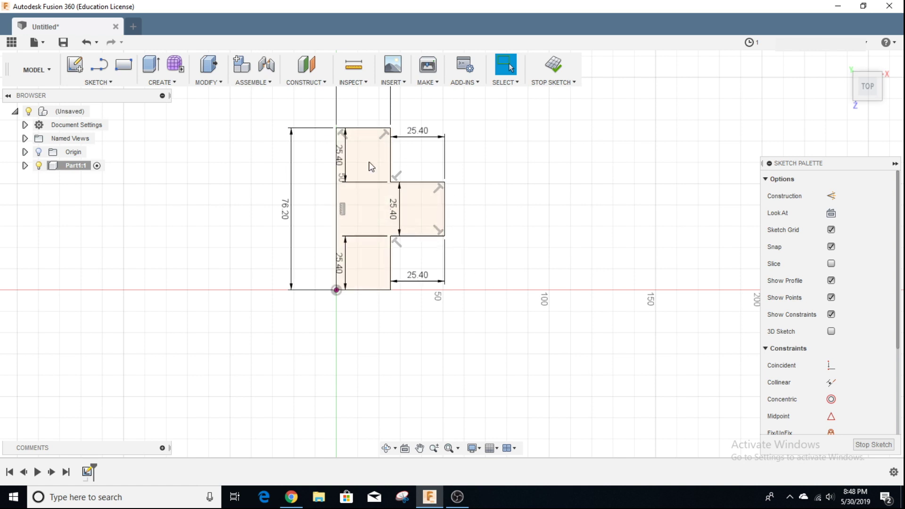
right_click(525, 141)
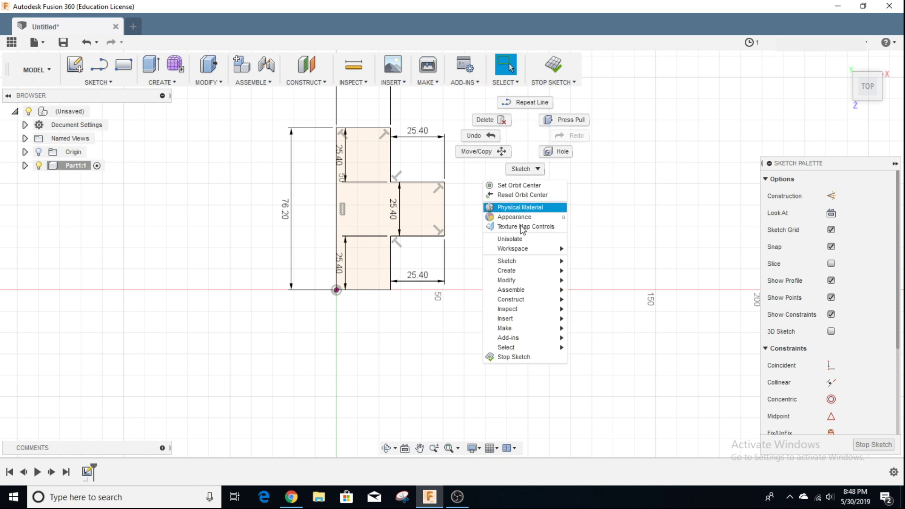
left_click(523, 357)
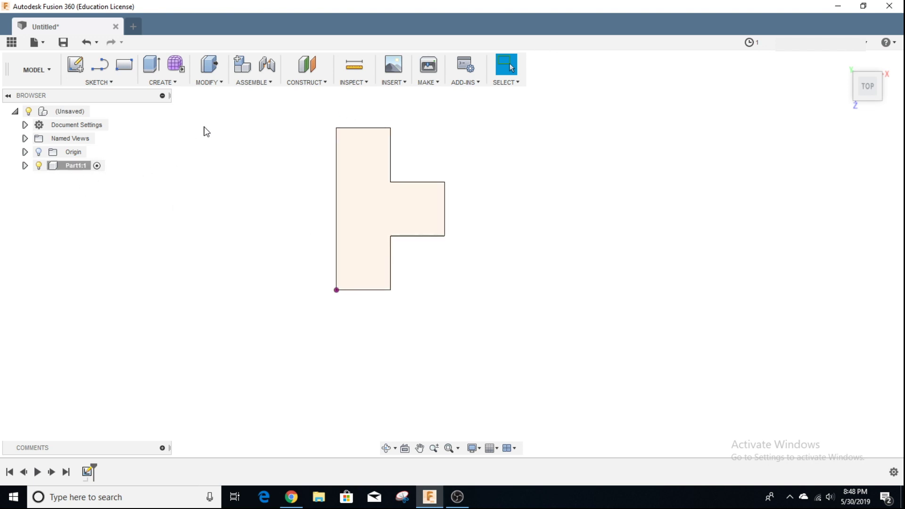
- Extrude the T profile 1 inch and orbit to view its thickness
left_click(155, 64)
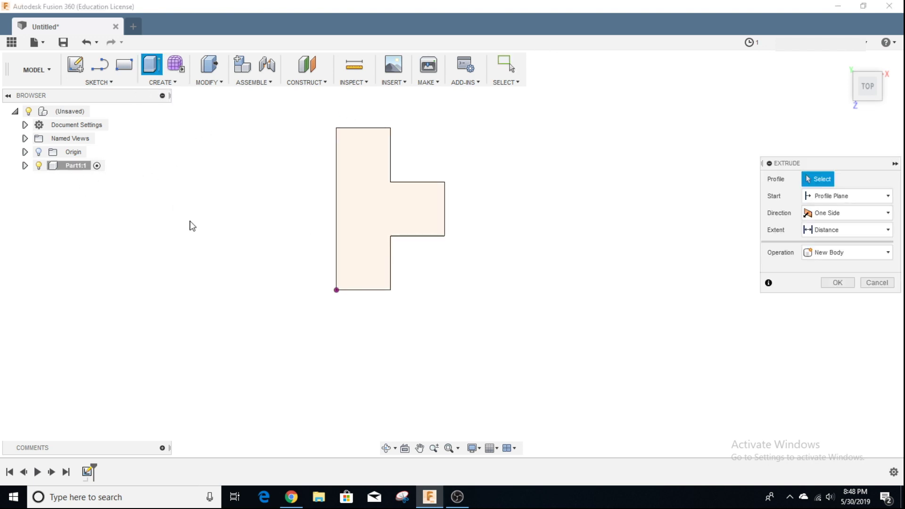
left_click(369, 215)
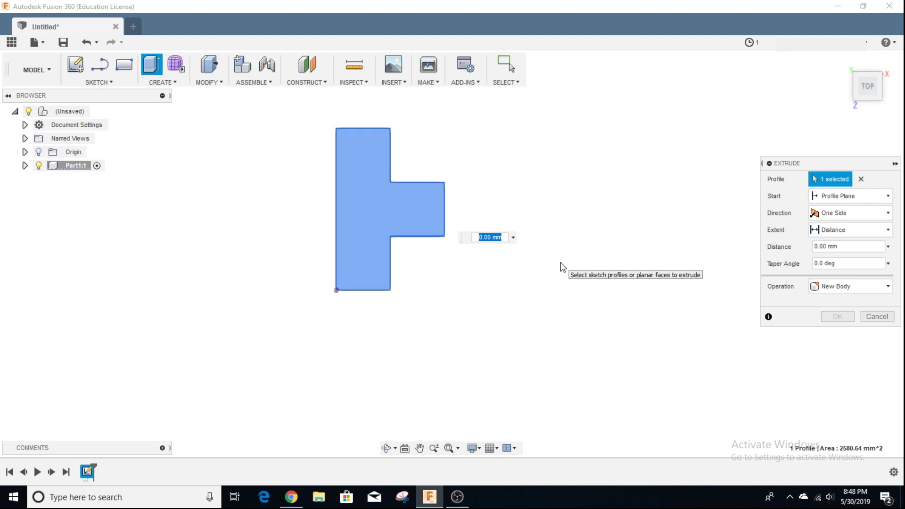
type("1 in")
key("Return")
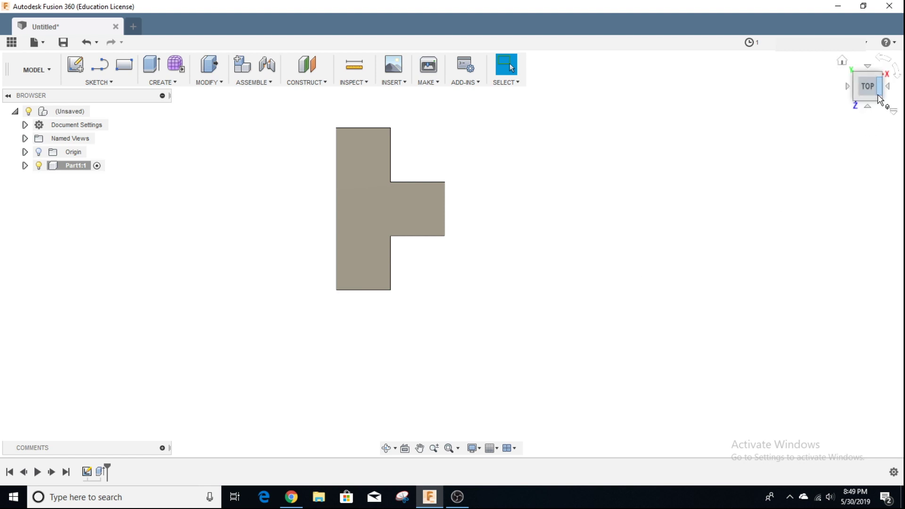
mouse_move(868, 87)
left_mouse_down()
mouse_move(861, 68)
mouse_move(867, 79)
left_mouse_up()
mouse_move(523, 292)
middle_mouse_down("shift")
mouse_move(557, 319)
mouse_move(556, 339)
mouse_move(563, 327)
mouse_move(482, 320)
mouse_move(531, 327)
mouse_move(507, 329)
mouse_move(513, 311)
middle_mouse_up("shift")
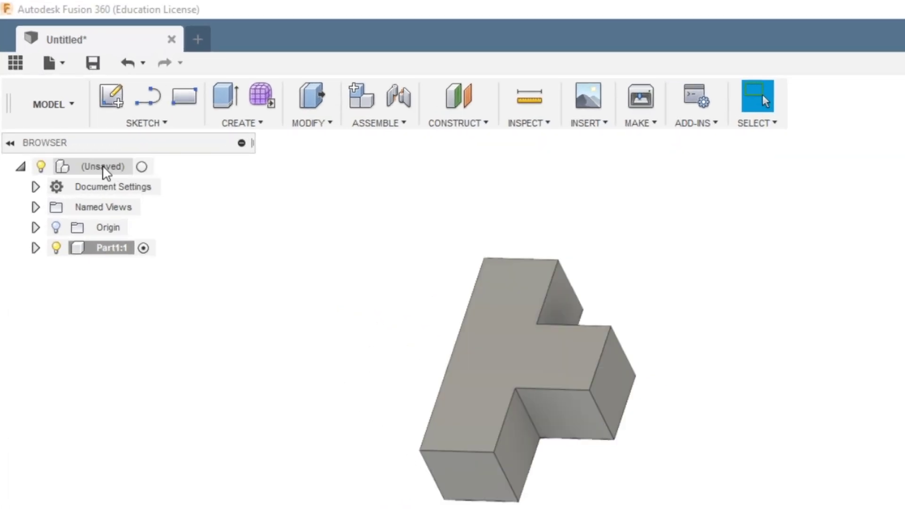
- Add a new component under the assembly and rename it Part2
right_click(69, 110)
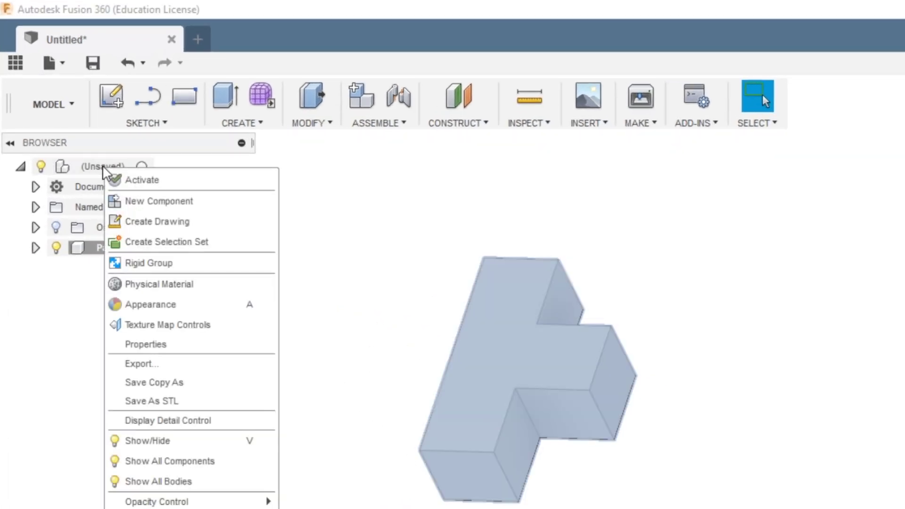
left_click(148, 206)
left_click(122, 271)
left_click(137, 273)
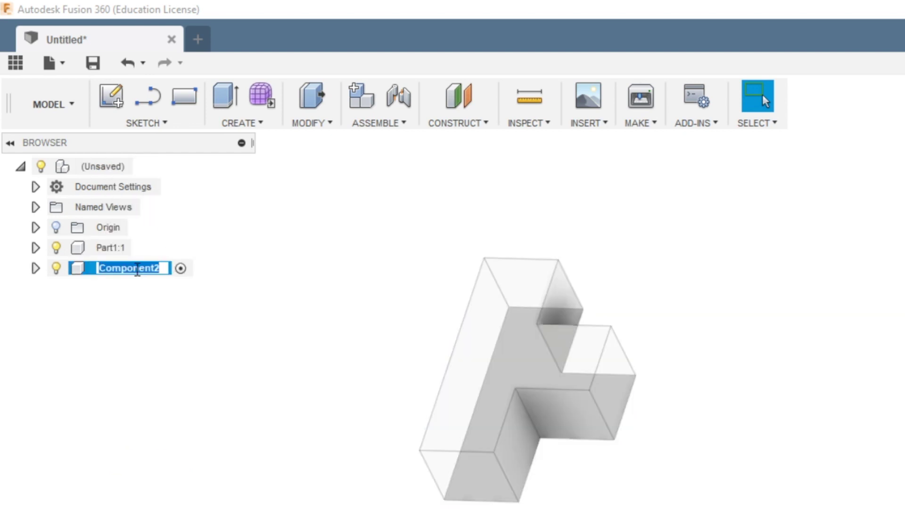
type("Par")
key("Return")
left_click(242, 388)
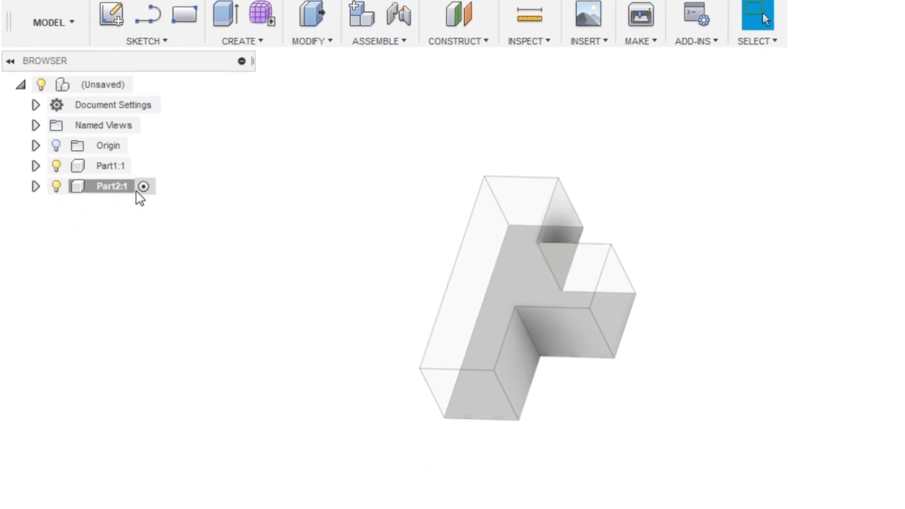
left_click(137, 190)
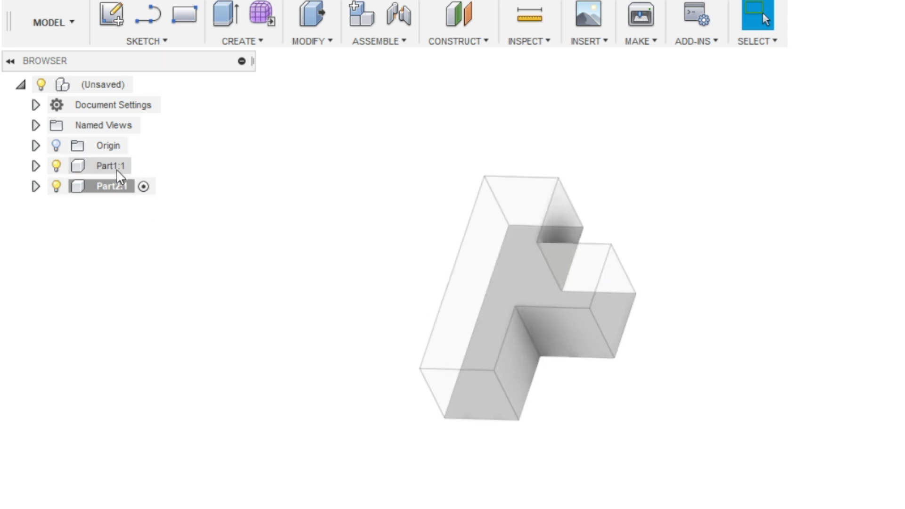
- Activate Part1:1, then switch the active component to Part2:1
left_click(113, 167)
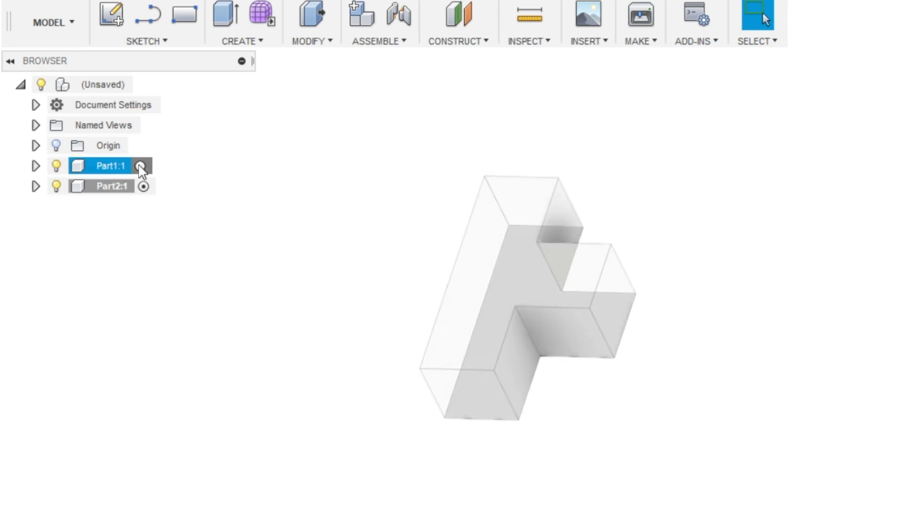
left_click(142, 166)
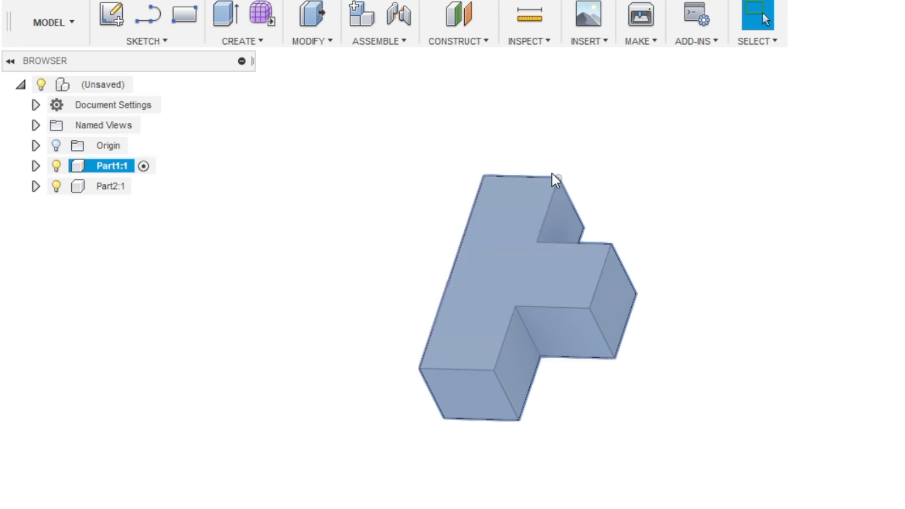
left_click(830, 417)
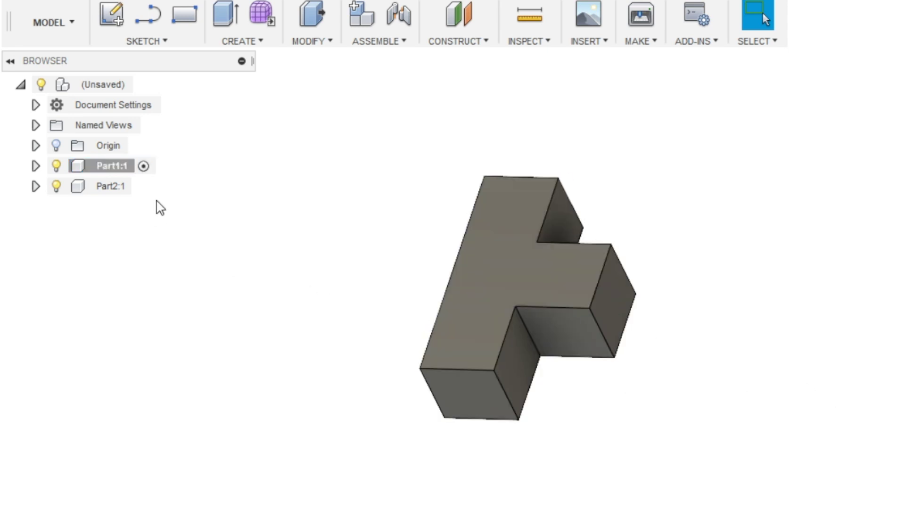
left_click(122, 186)
left_click(142, 186)
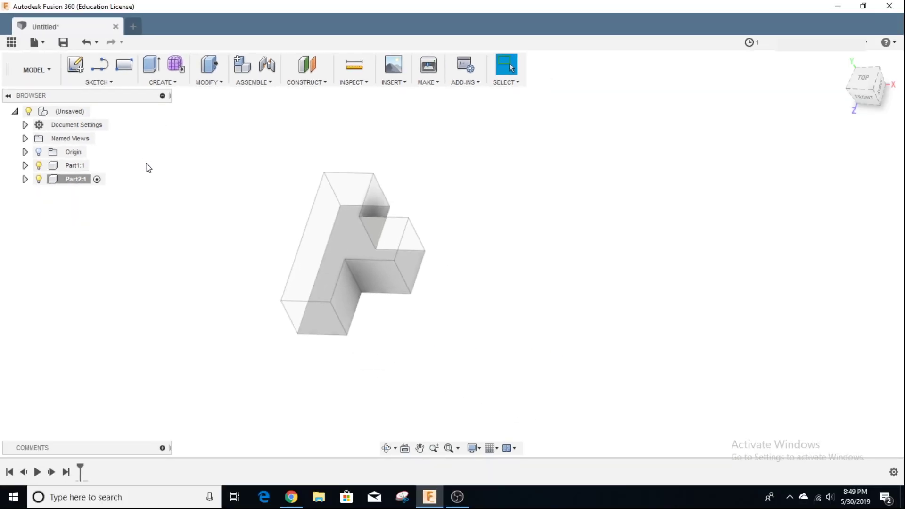
- In Part2, sketch on the XY plane a 50.8 mm line from the origin along the horizontal axis
left_click(80, 71)
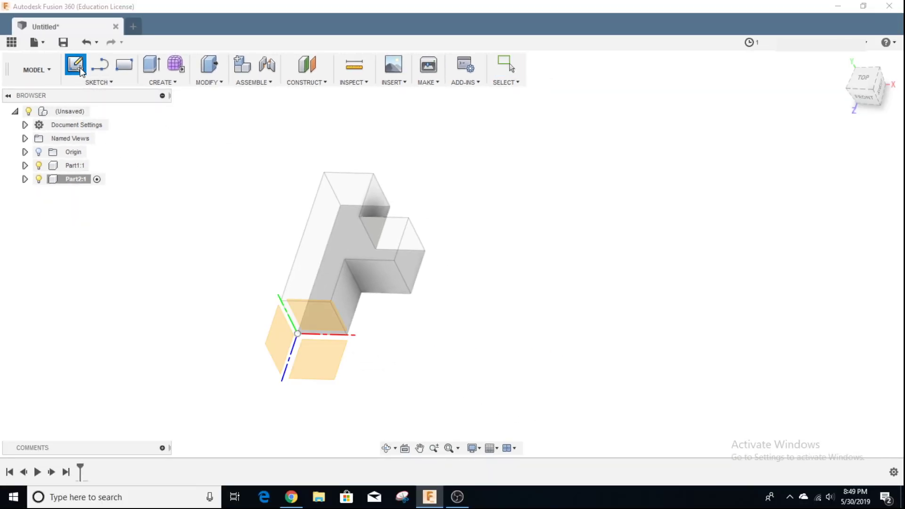
left_click(321, 362)
middle_click_drag(307, 278, 255, 302)
left_click_drag(256, 302, 210, 329)
key("Escape")
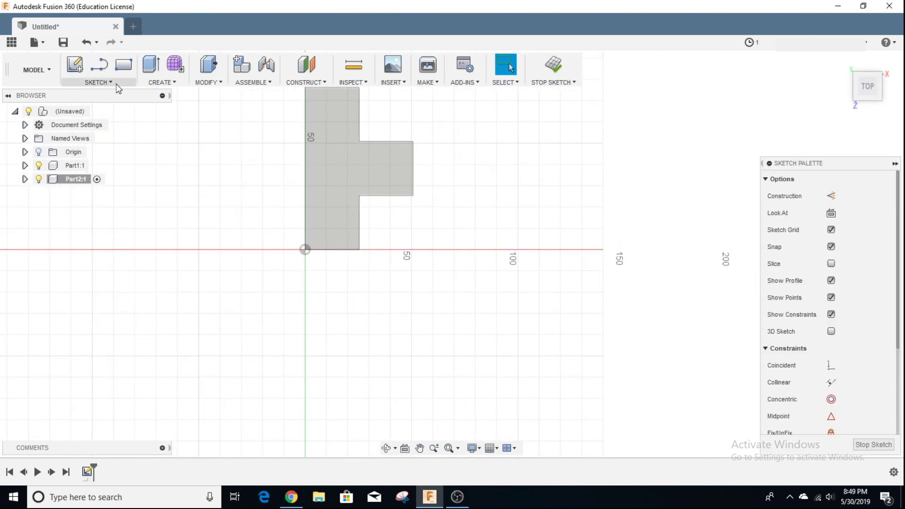
key("l")
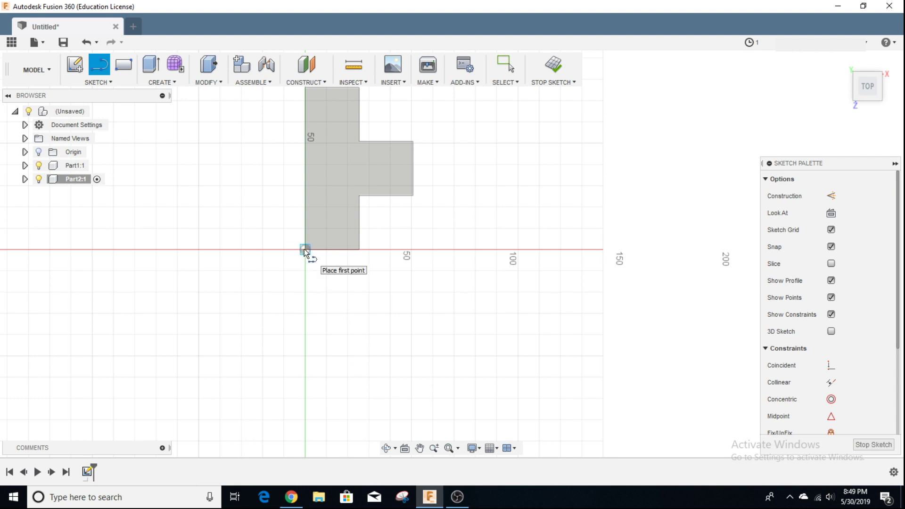
left_click(305, 250)
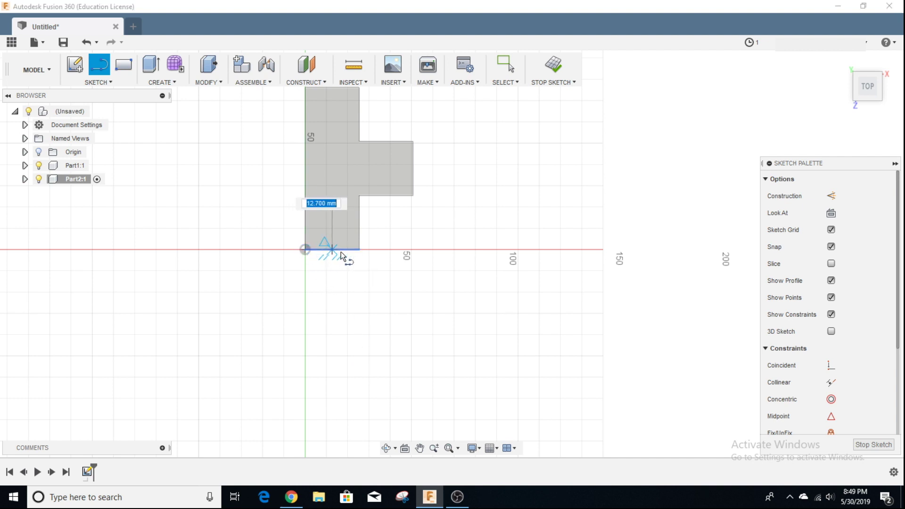
type("50")
key("Return")
key("Escape")
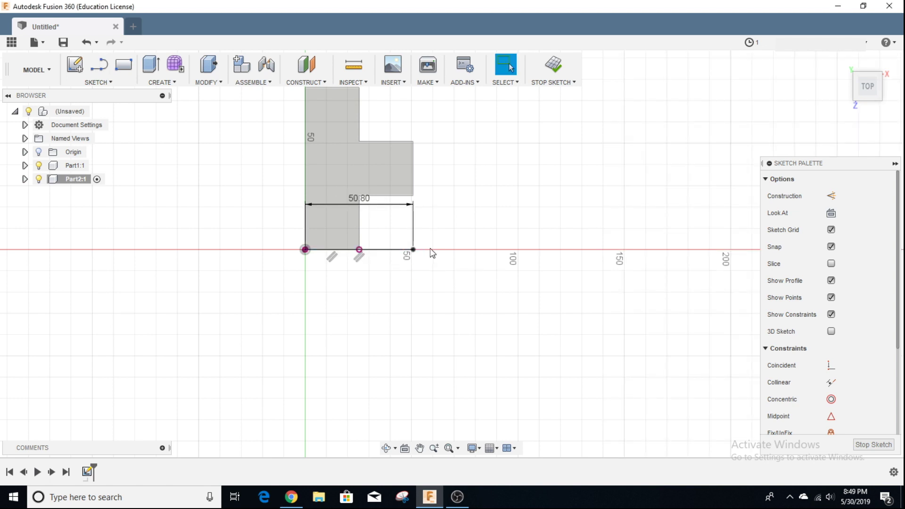
key("l")
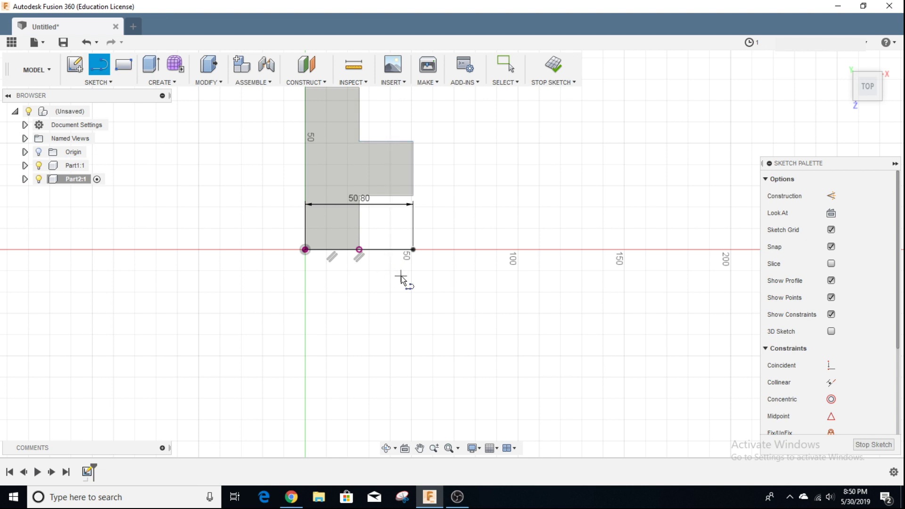
key("Escape")
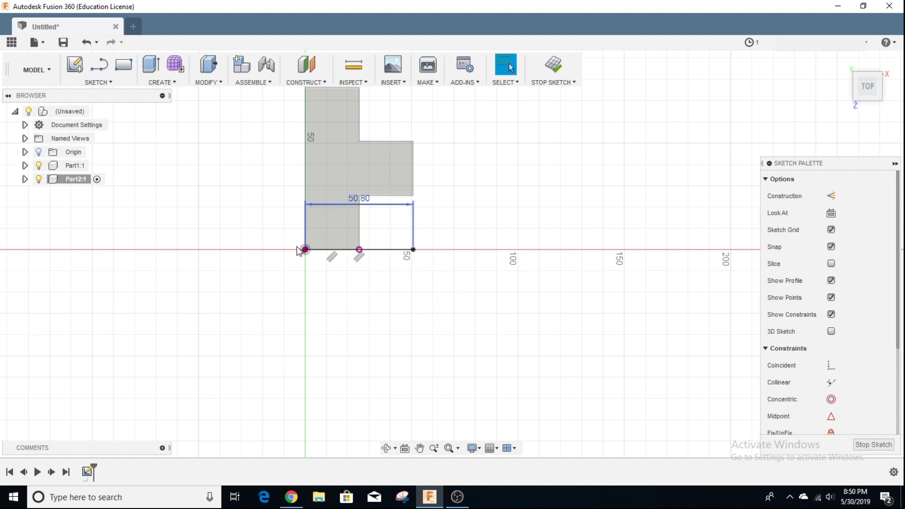
- Finish the current sketch and briefly hide, then show, Part1:1
left_click(553, 65)
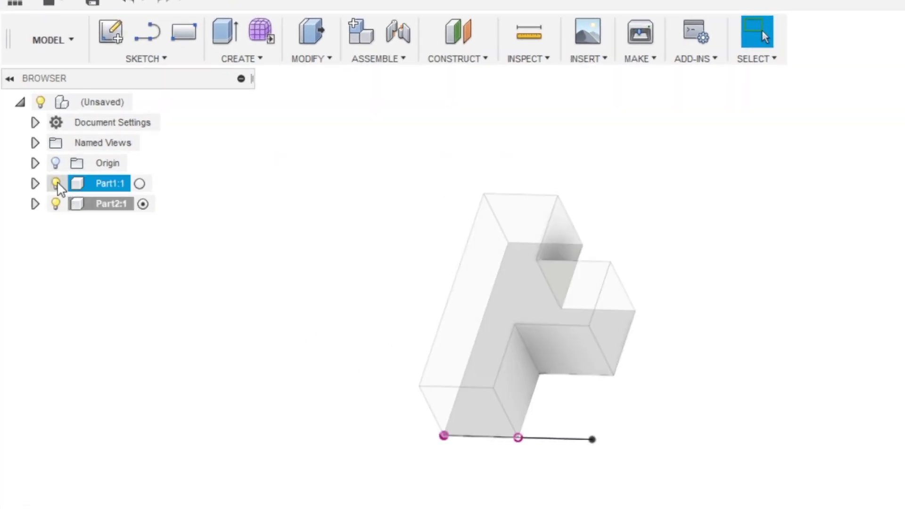
left_click(56, 183)
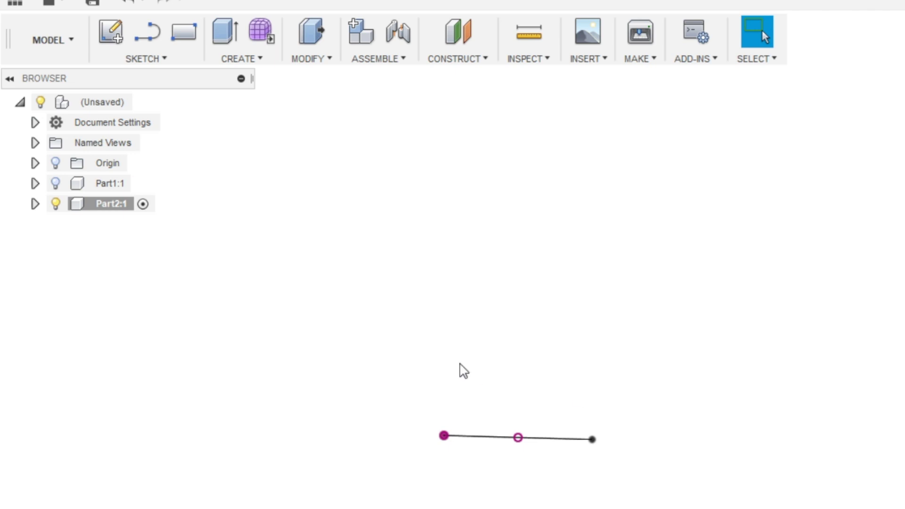
left_click(56, 183)
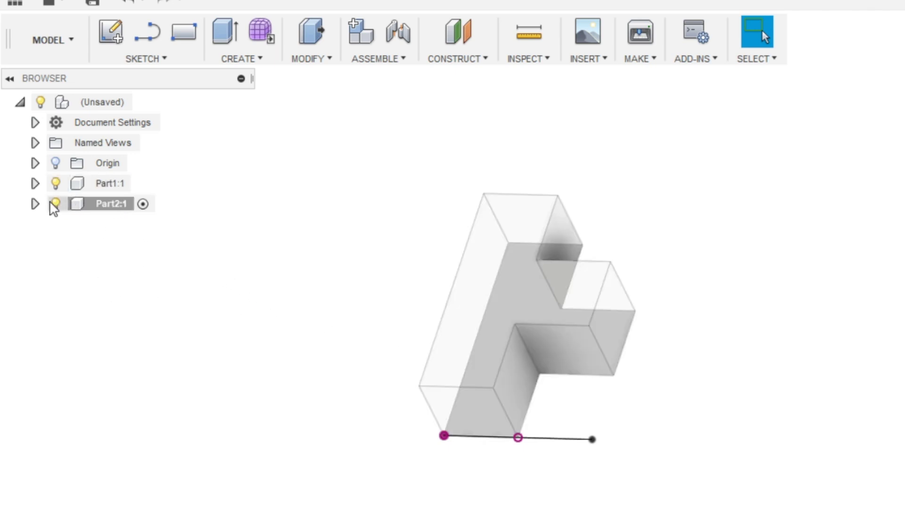
- Expand Part2:1's Sketches folder in the Browser and edit Sketch1
left_click(34, 203)
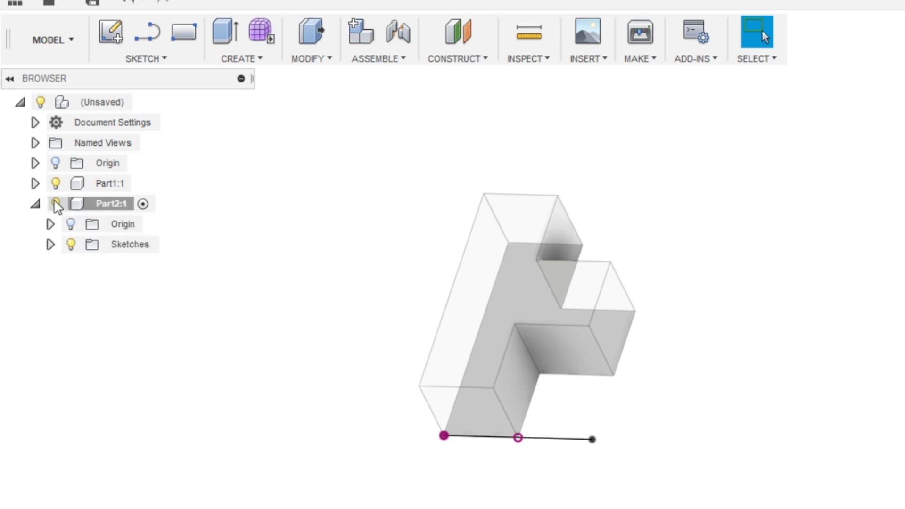
left_click(82, 206)
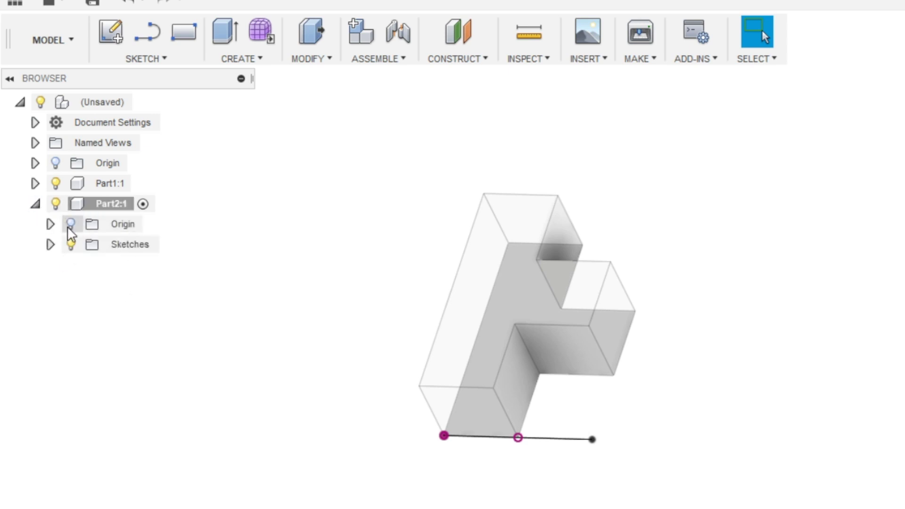
left_click(50, 244)
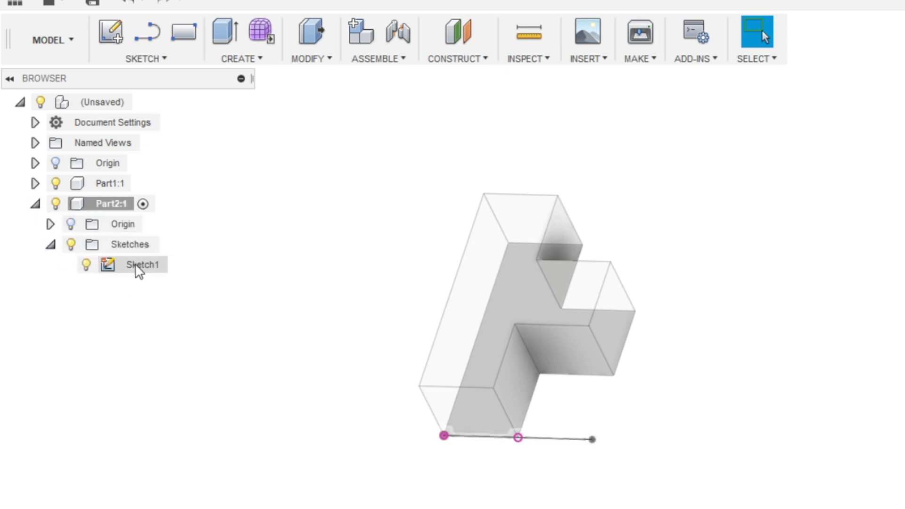
double_click(138, 267)
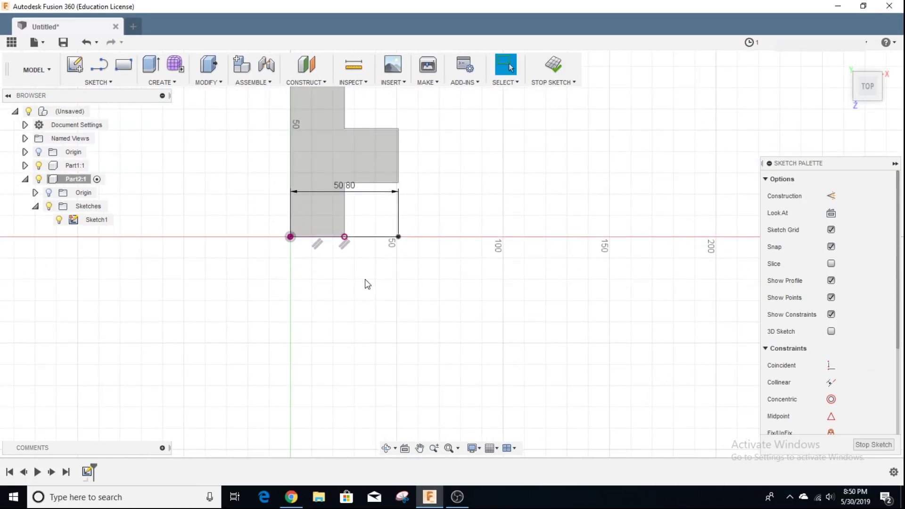
- Draw the 76.20 mm vertical right side and the 50.80 mm bottom edge
key("l")
left_click(398, 237)
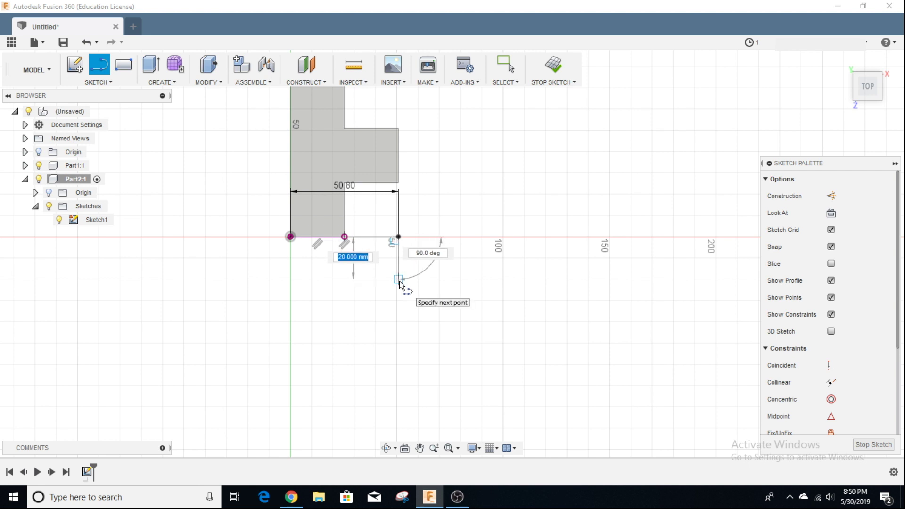
type("3in")
key("Return")
key("Escape")
key("l")
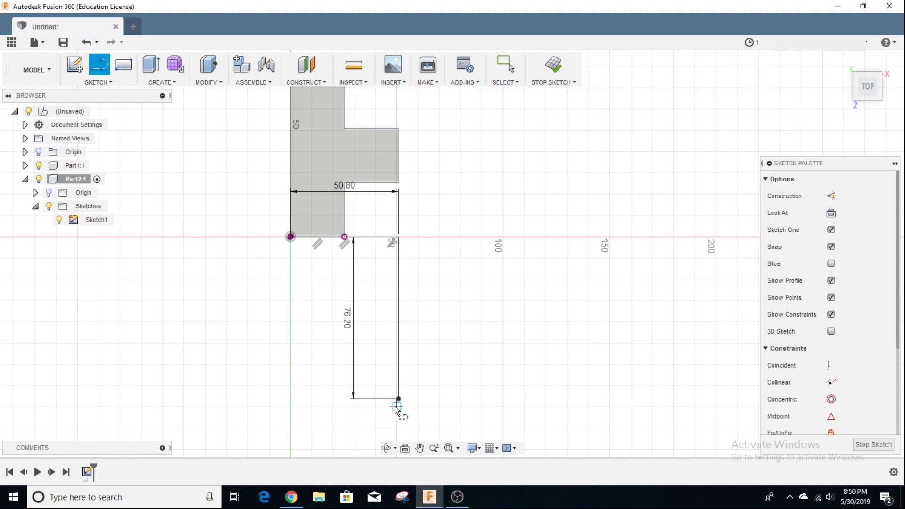
left_click(398, 399)
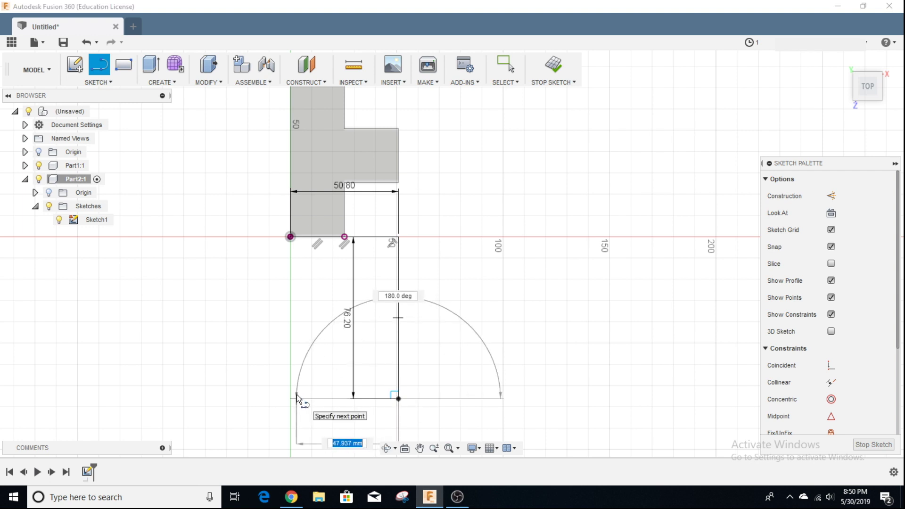
type("50.8")
key("Return")
key("Escape")
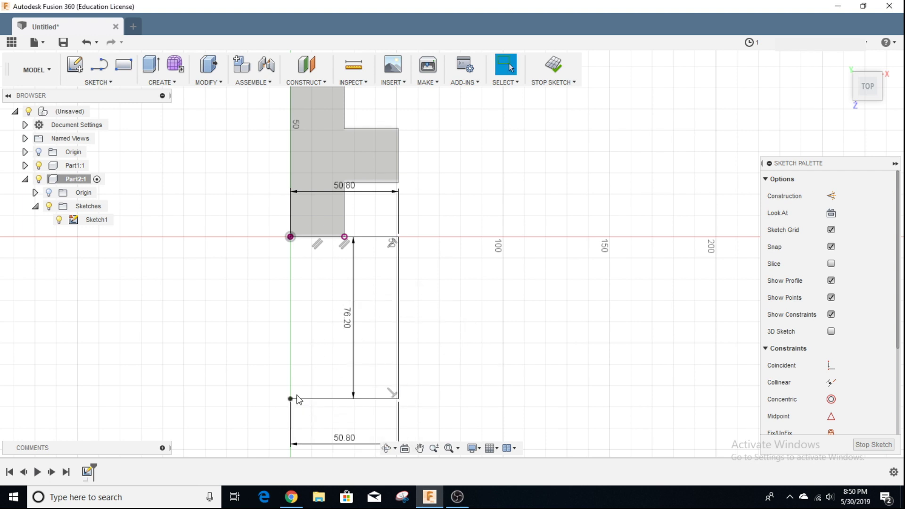
- Draw the 25.40 mm square notch, closing the outline at the origin
key("l")
left_click(289, 398)
type("1 in")
key("Return")
type("1 in")
key("Return")
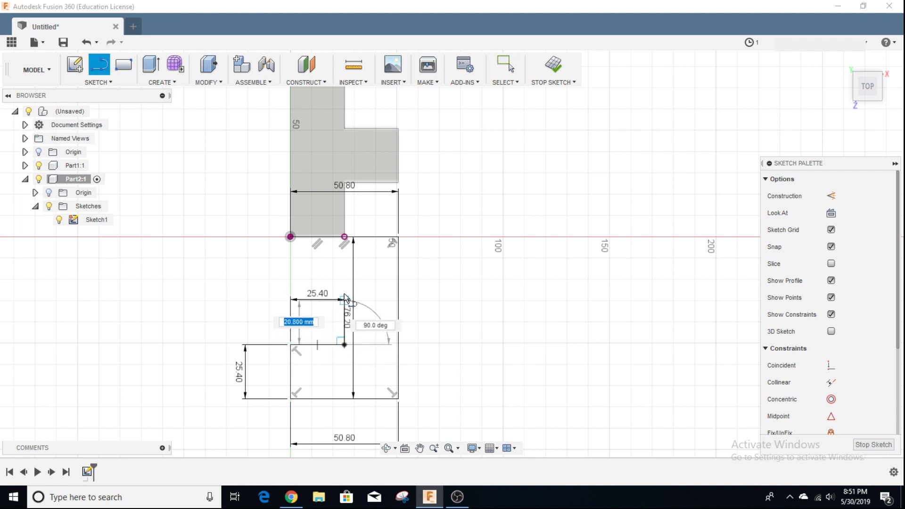
type("1 in")
key("Return")
type("1 in")
key("Return")
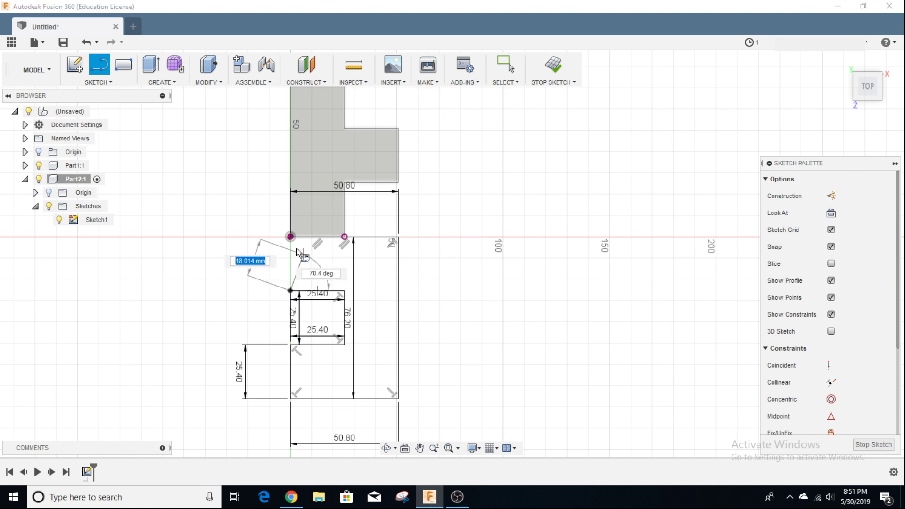
left_click(291, 237)
right_click(235, 269)
left_click(277, 267)
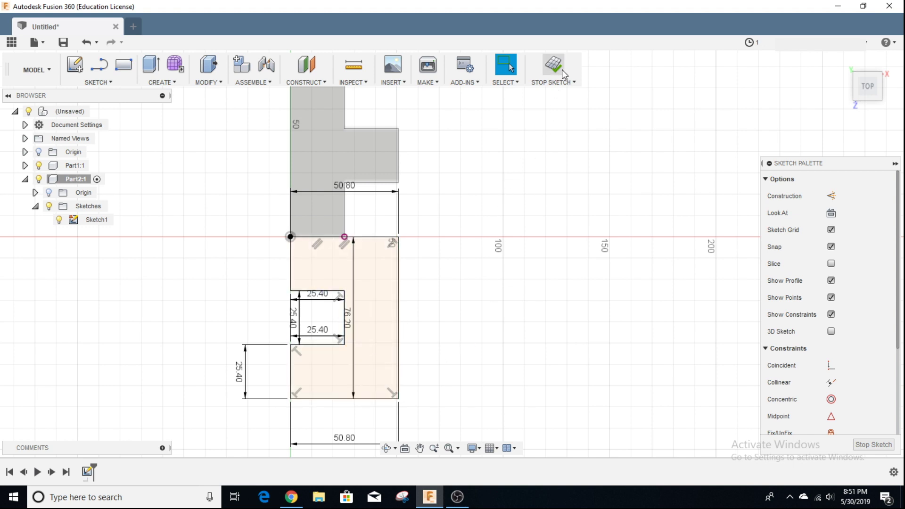
- Finish the sketch and extrude the notched profile into a solid block
right_click(559, 128)
left_click(553, 68)
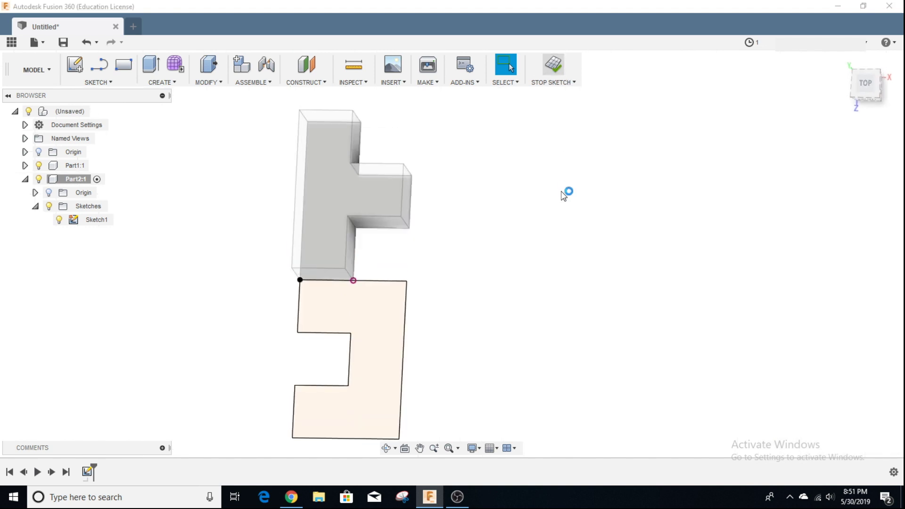
left_click(155, 65)
left_click(364, 278)
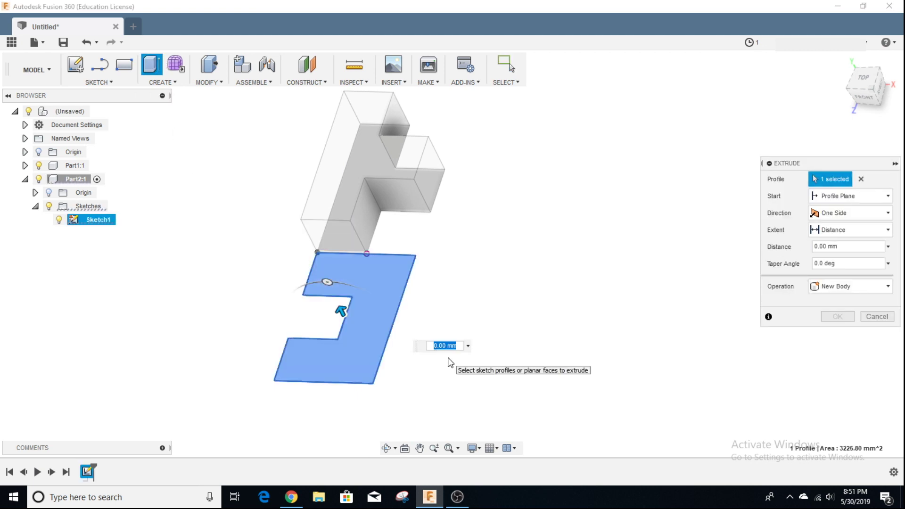
key("Return")
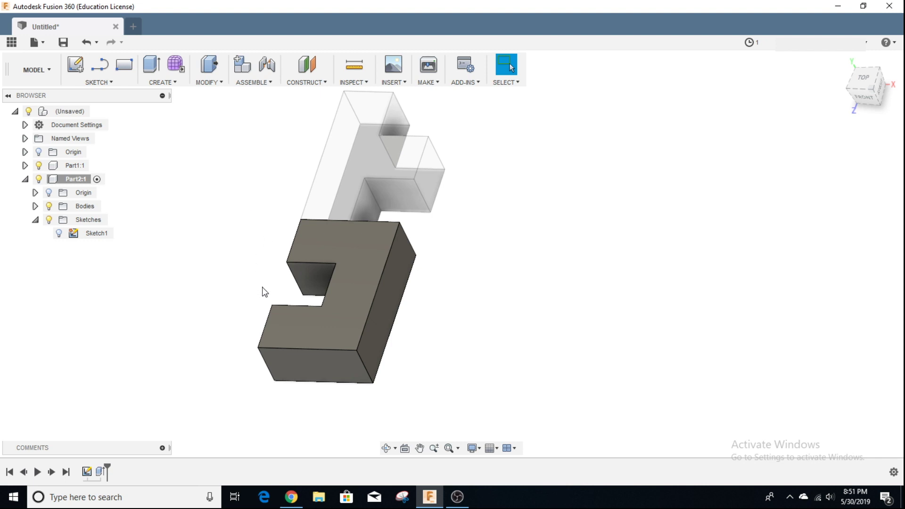
mouse_move(262, 293)
middle_mouse_down("shift")
mouse_move(268, 302)
mouse_move(243, 336)
middle_mouse_up("shift")
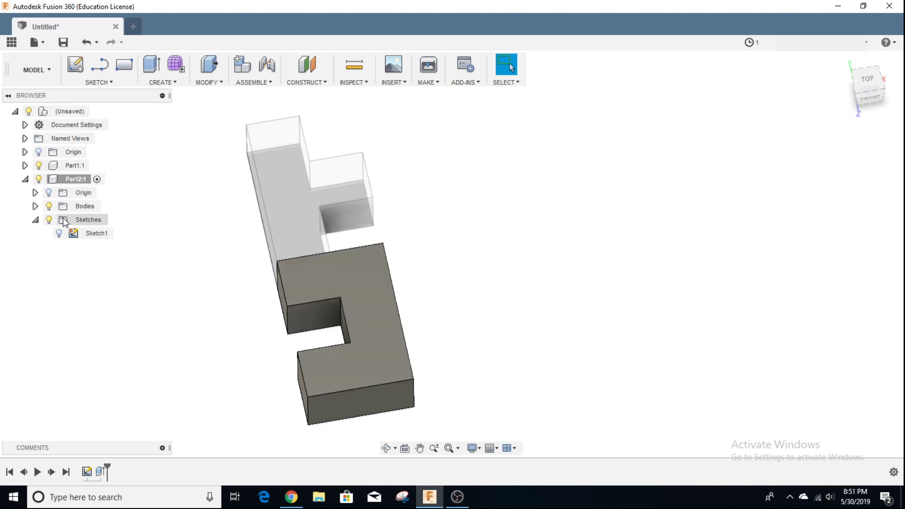
- Collapse Part2:1 in the Browser and activate the root (Unsaved) component
left_click(34, 220)
left_click(27, 178)
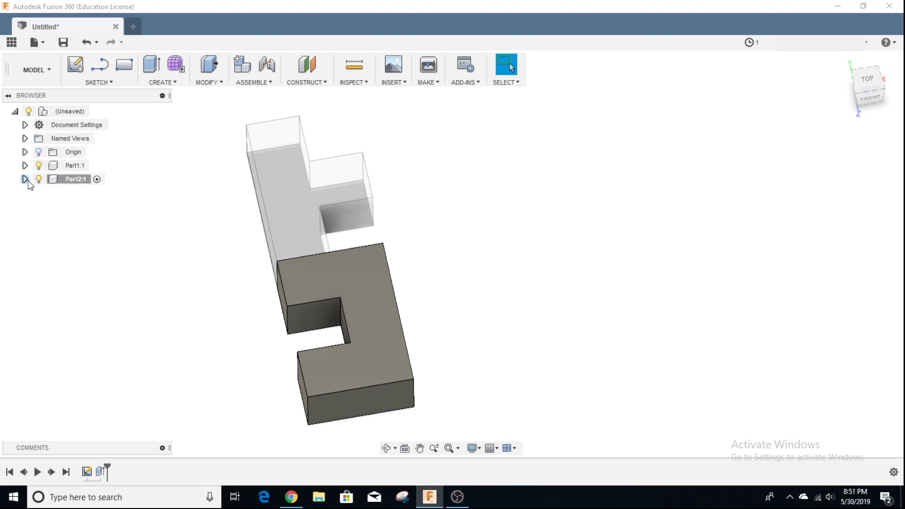
left_click(68, 111)
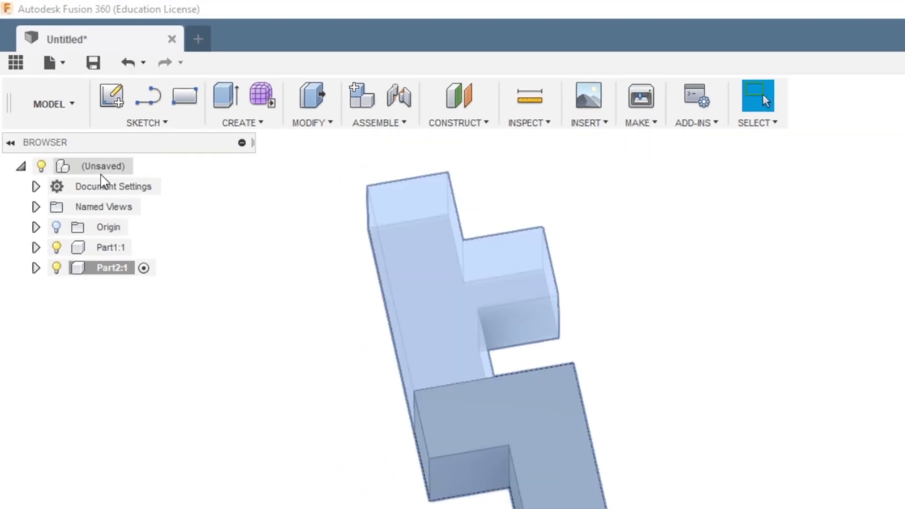
left_click(142, 168)
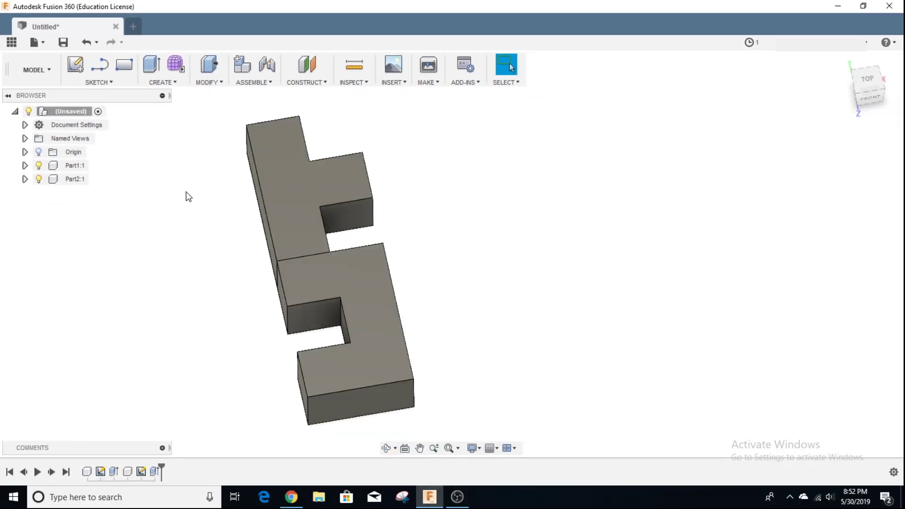
- Start a joint with points on the T-part's end and inside the notch
left_click(253, 82)
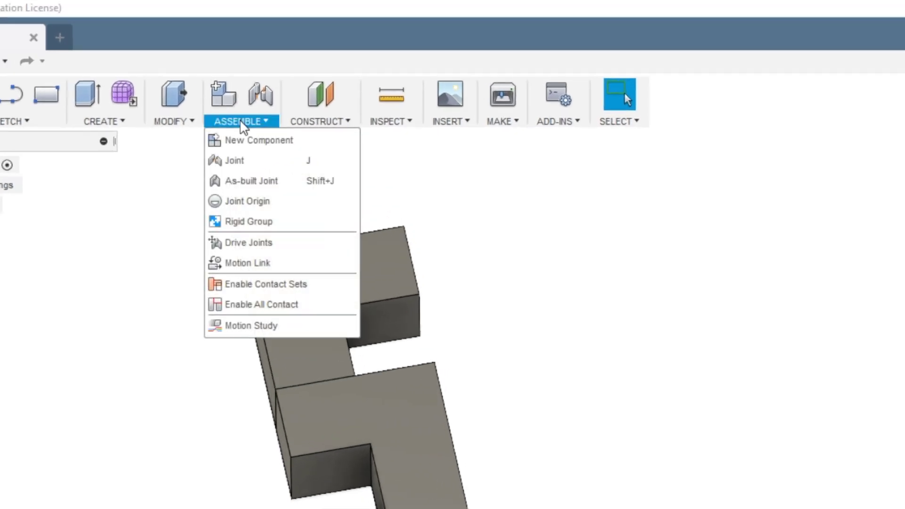
left_click(243, 162)
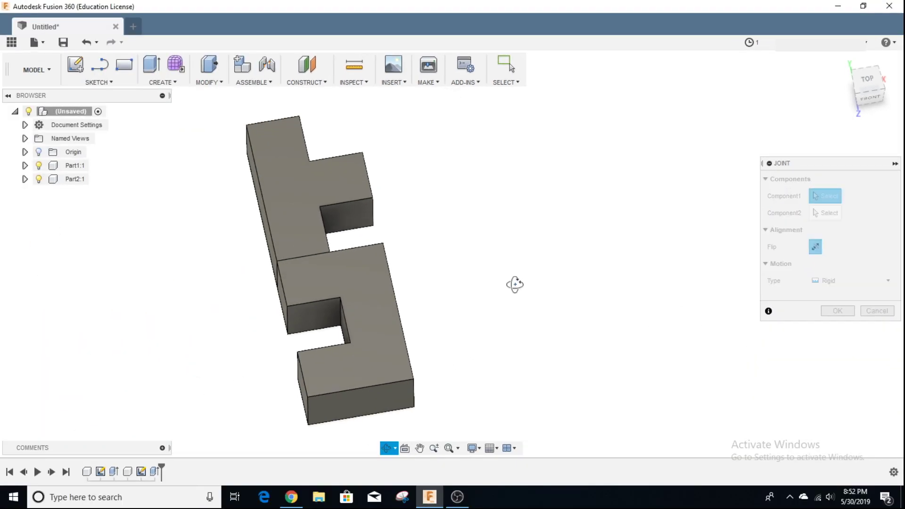
middle_click_drag(515, 283, 473, 295, "shift")
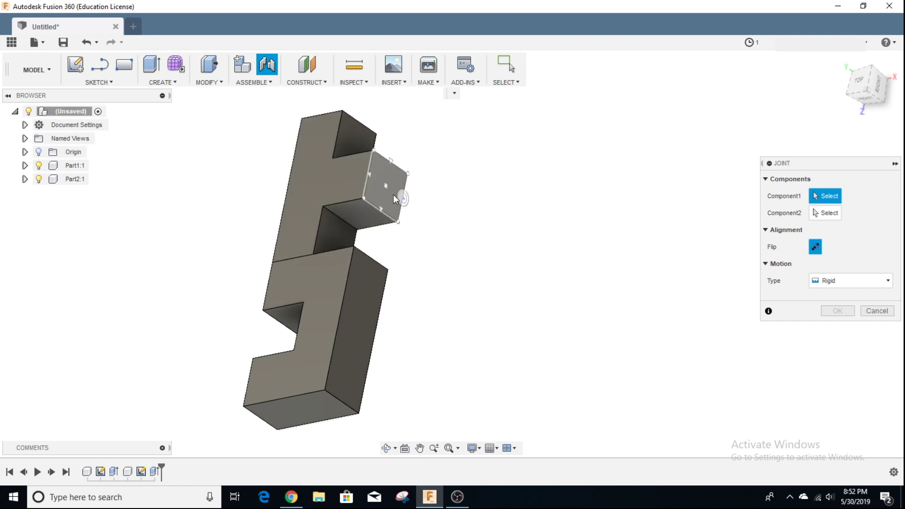
left_click(386, 186)
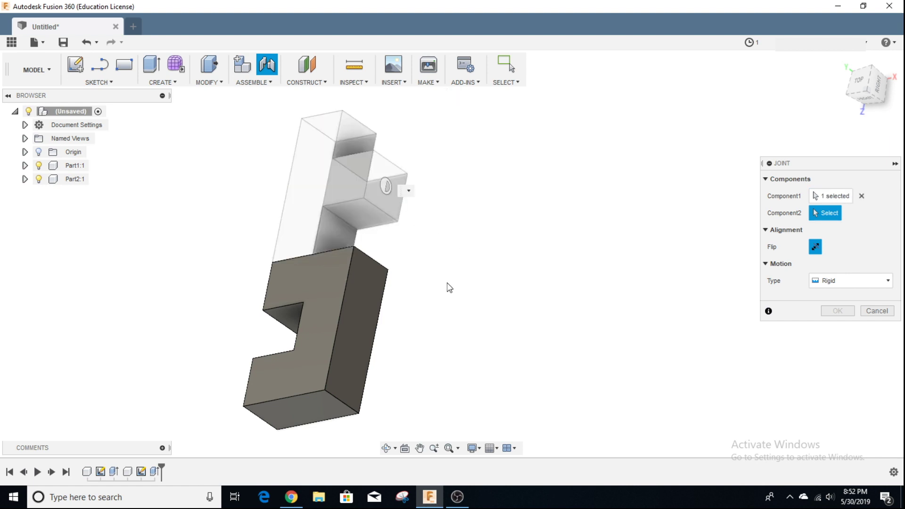
middle_click_drag(445, 289, 495, 278, "shift")
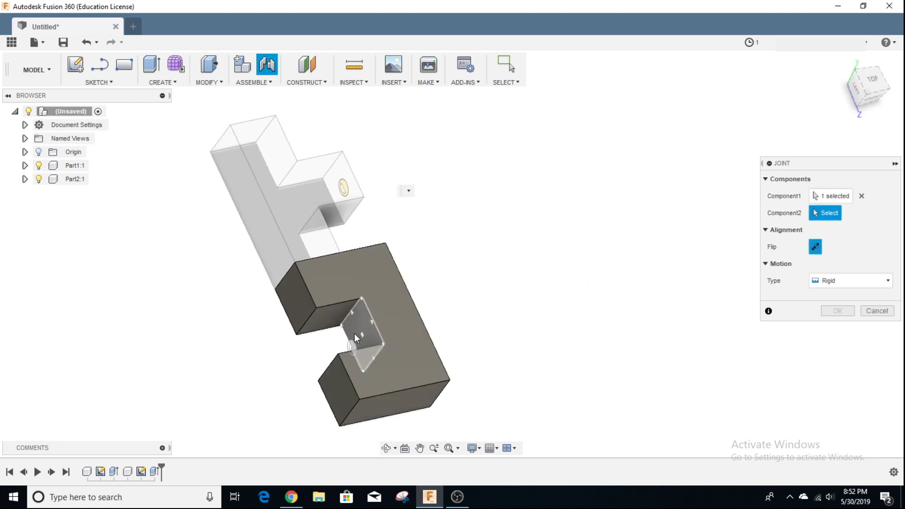
left_click(360, 331)
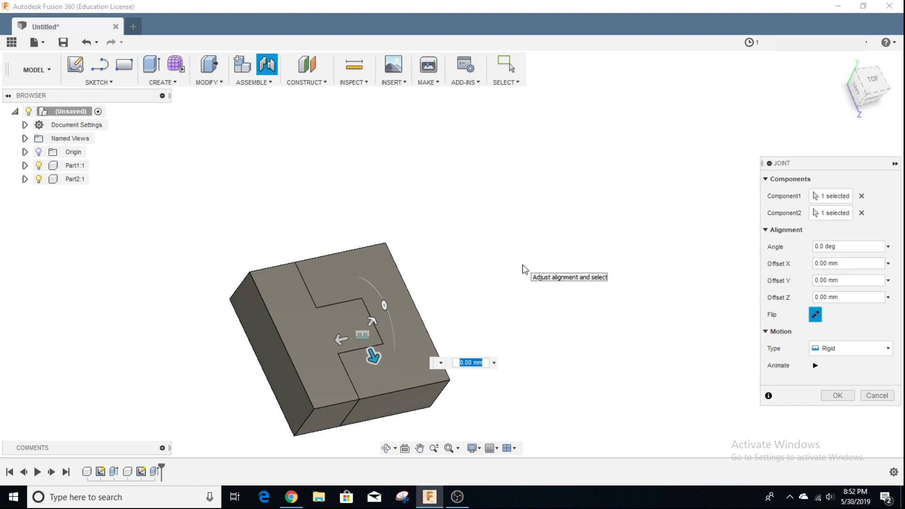
- Keep the joint type Rigid, rotate to -30 degrees, then abandon the joint
middle_click_drag(475, 323, 512, 208)
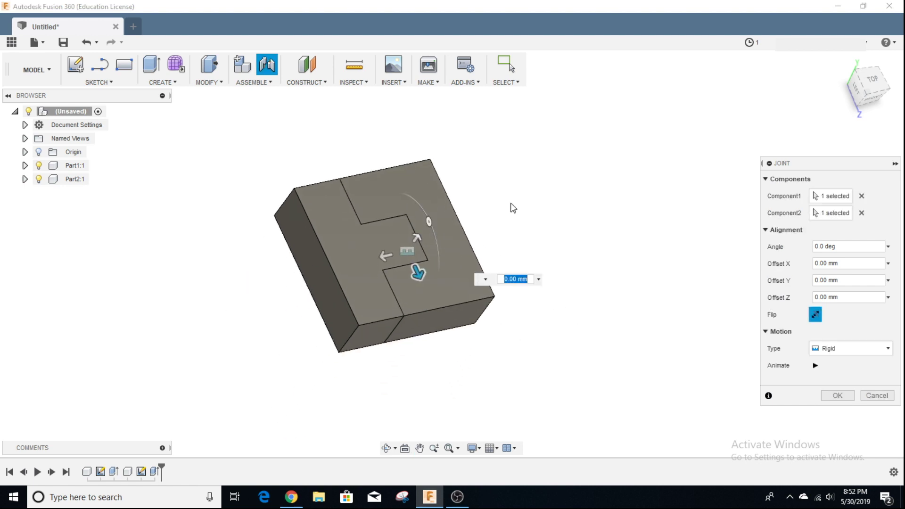
left_click(847, 352)
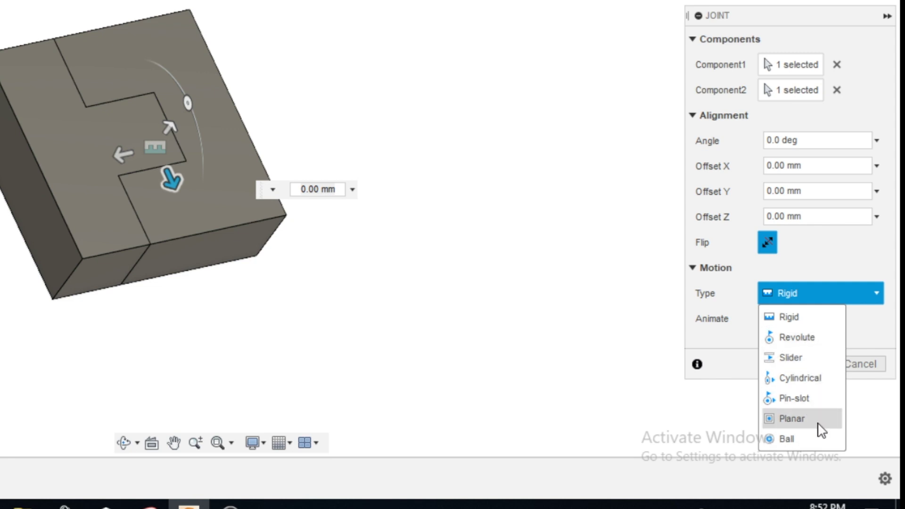
left_click(788, 301)
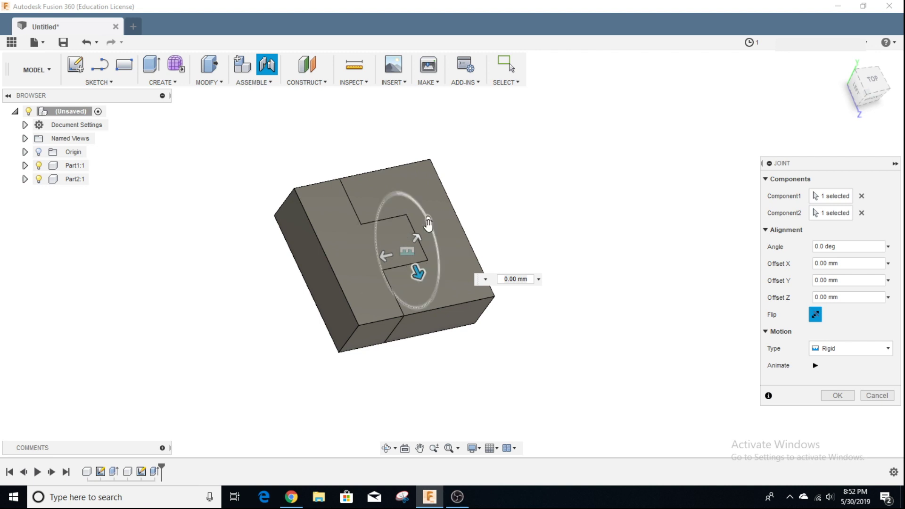
mouse_move(429, 221)
left_mouse_down()
mouse_move(427, 259)
mouse_move(423, 225)
left_mouse_up()
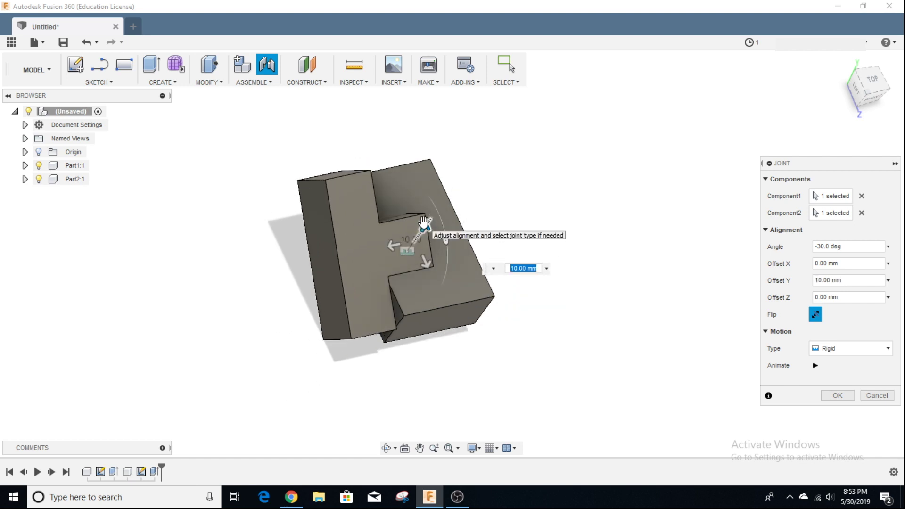
key("Return")
middle_click_drag(547, 245, 553, 332)
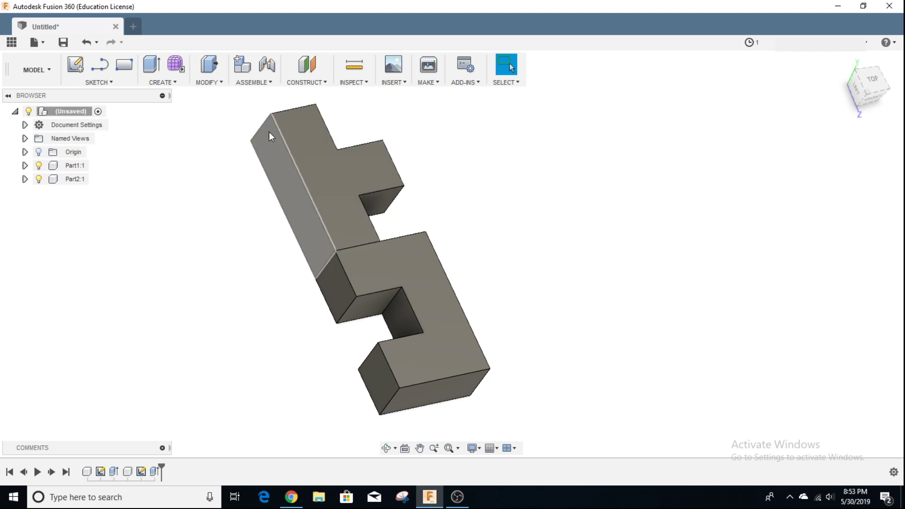
- Create a rigid joint snapping the T-part's end into Part2's notch
left_click(256, 82)
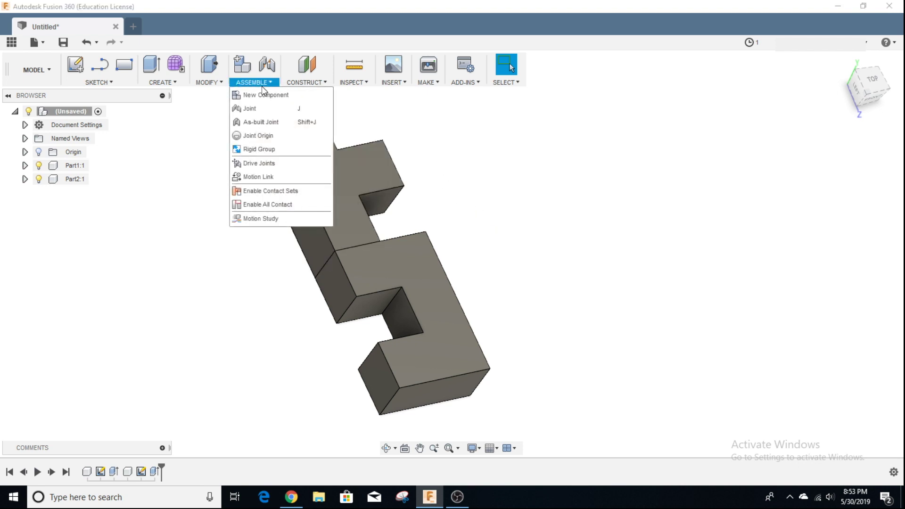
left_click(262, 109)
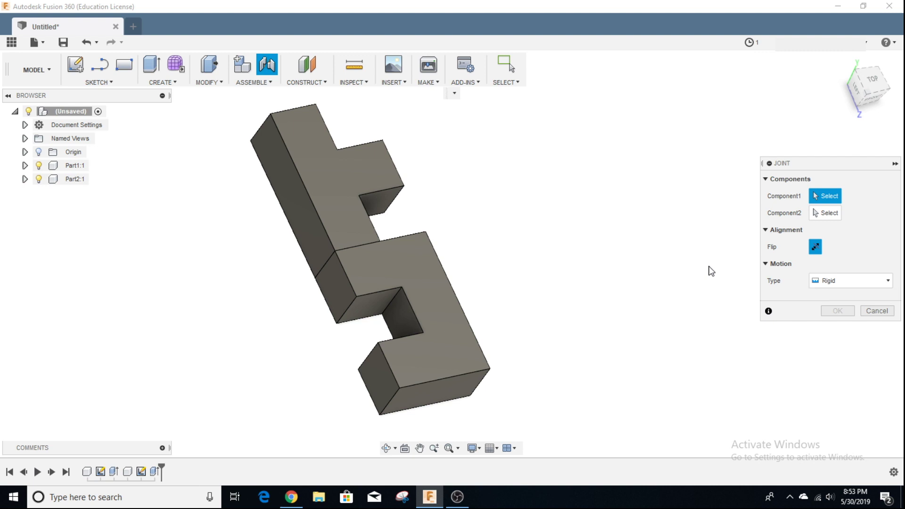
left_click(400, 330)
mouse_move(562, 248)
middle_mouse_down("shift")
mouse_move(444, 199)
mouse_move(536, 339)
middle_mouse_up("shift")
left_click(437, 187)
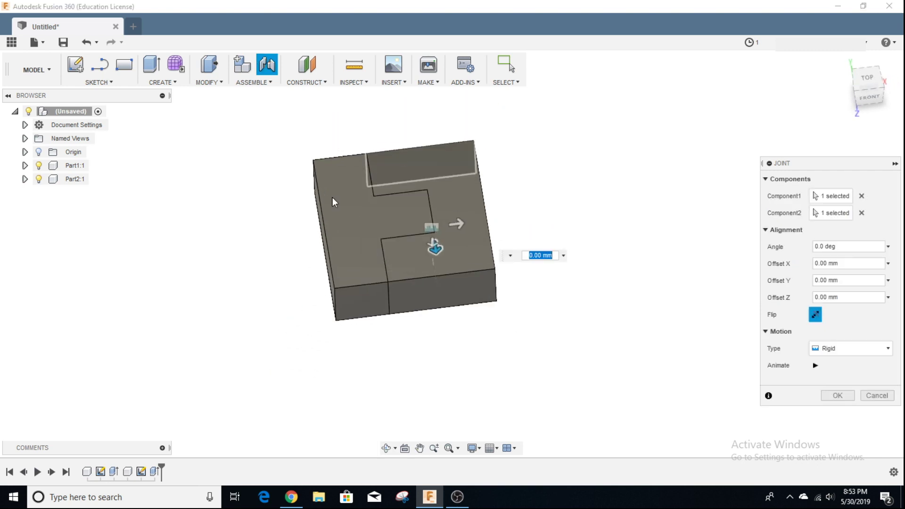
left_click(834, 395)
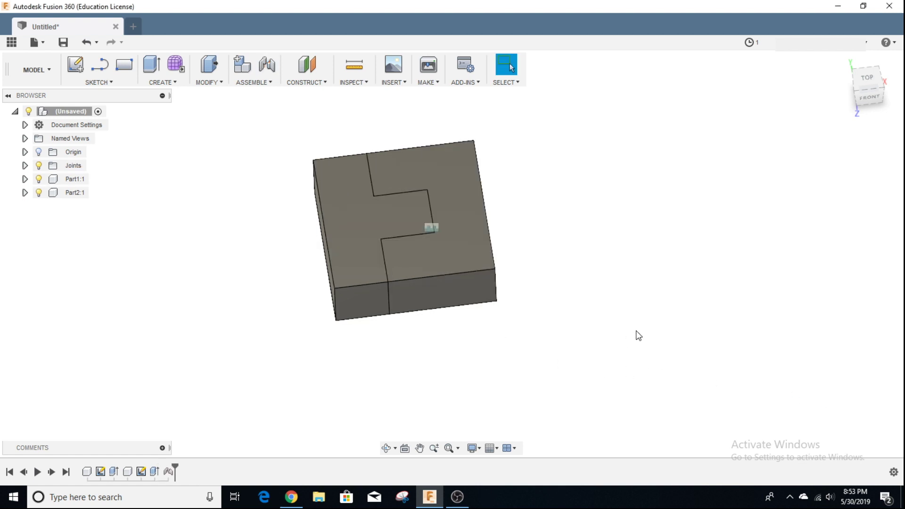
mouse_move(594, 334)
middle_mouse_down("shift")
mouse_move(540, 329)
mouse_move(577, 353)
middle_mouse_up("shift")
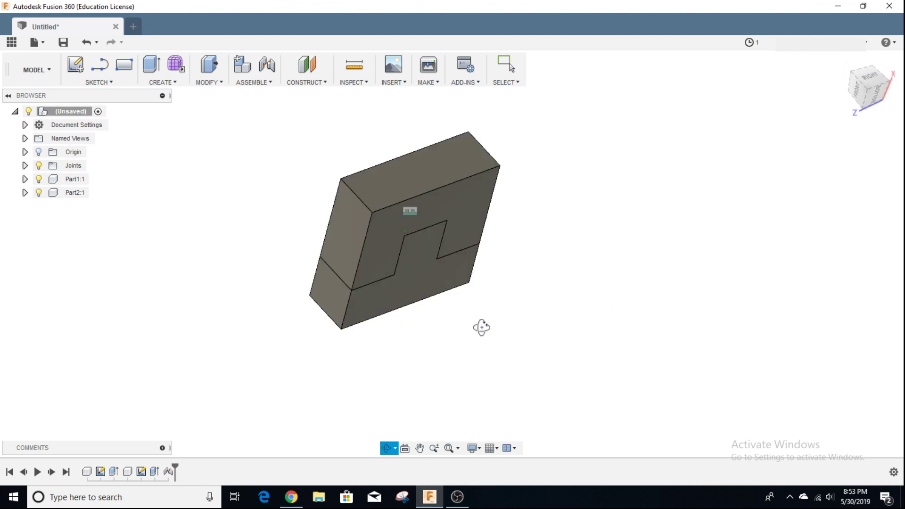
middle_click_drag(578, 354, 579, 402, "shift")
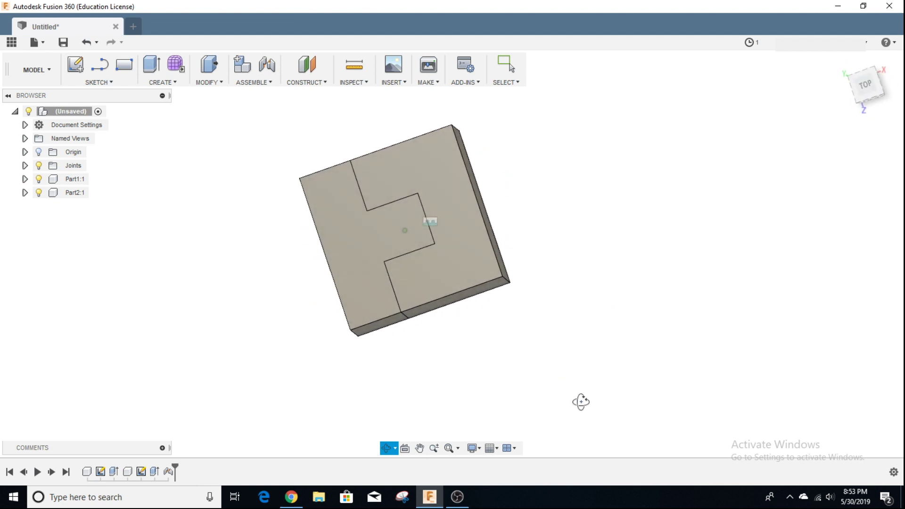
mouse_move(462, 262)
left_mouse_down()
mouse_move(353, 313)
mouse_move(487, 318)
left_mouse_up()
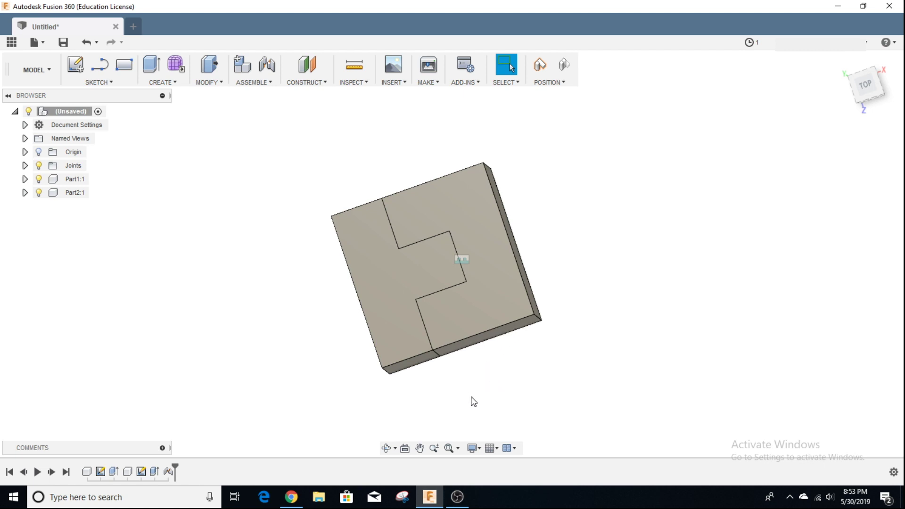
mouse_move(472, 402)
middle_mouse_down("shift")
mouse_move(478, 375)
mouse_move(503, 380)
mouse_move(428, 351)
middle_mouse_up("shift")
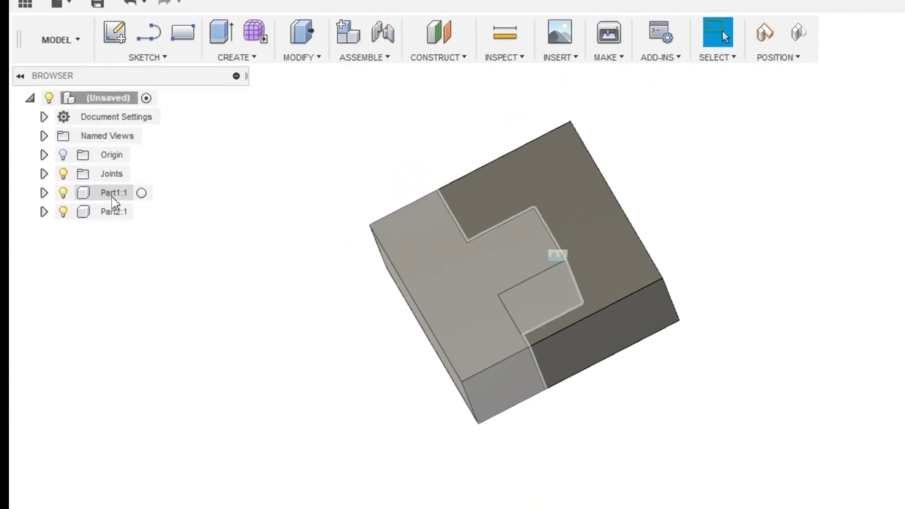
right_click(77, 181)
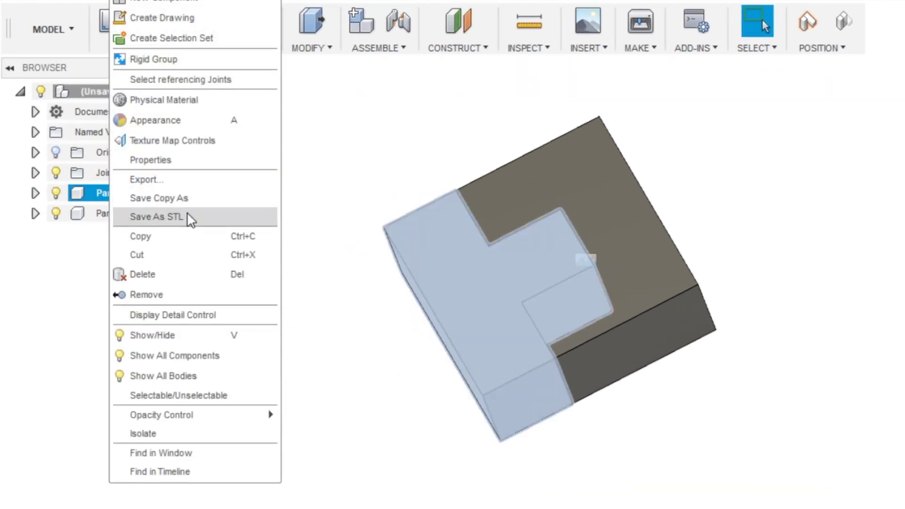
left_click(304, 198)
right_click(115, 214)
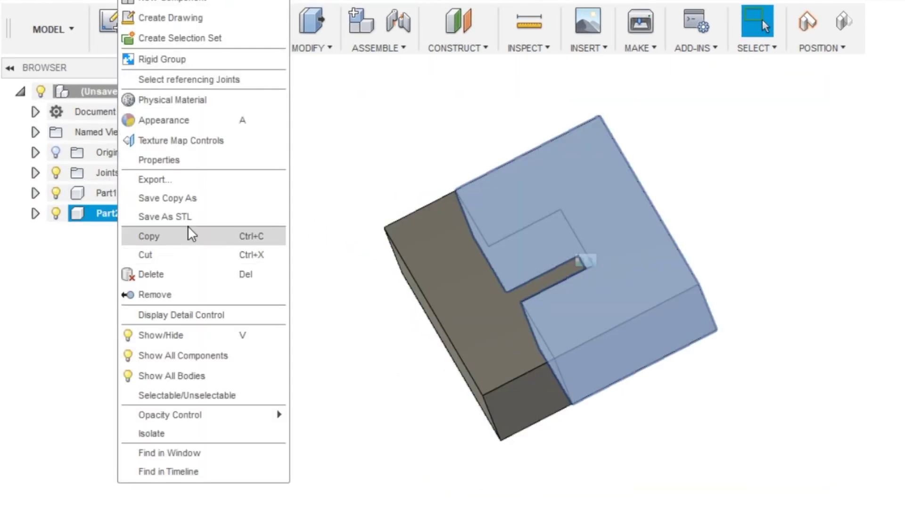
left_click(299, 182)
right_click(105, 97)
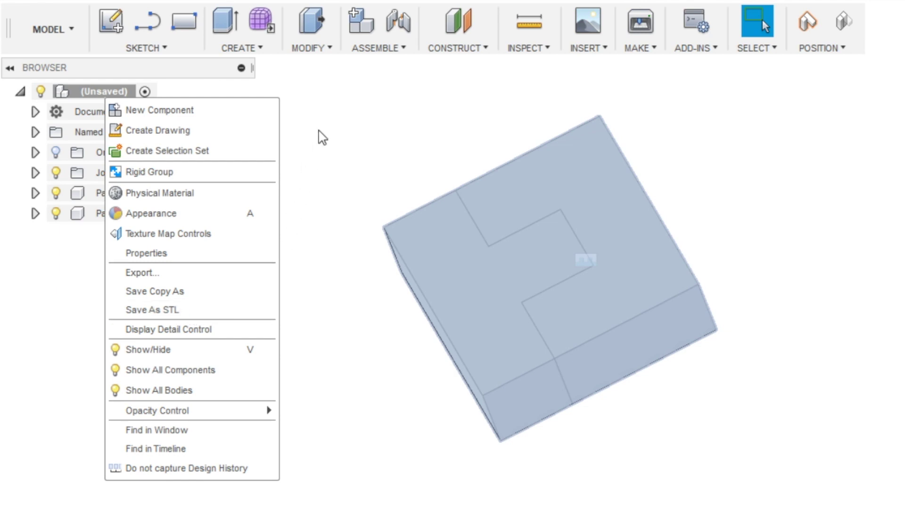
left_click(322, 128)
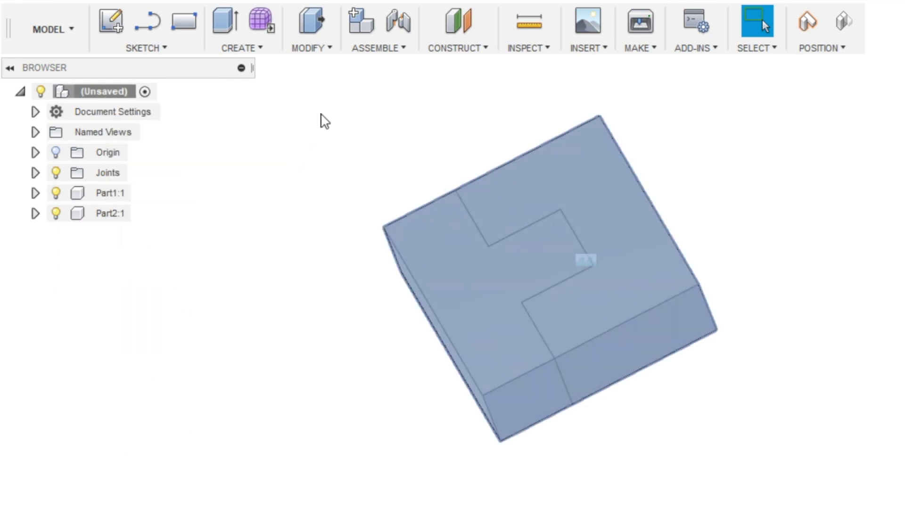
left_click(305, 145)
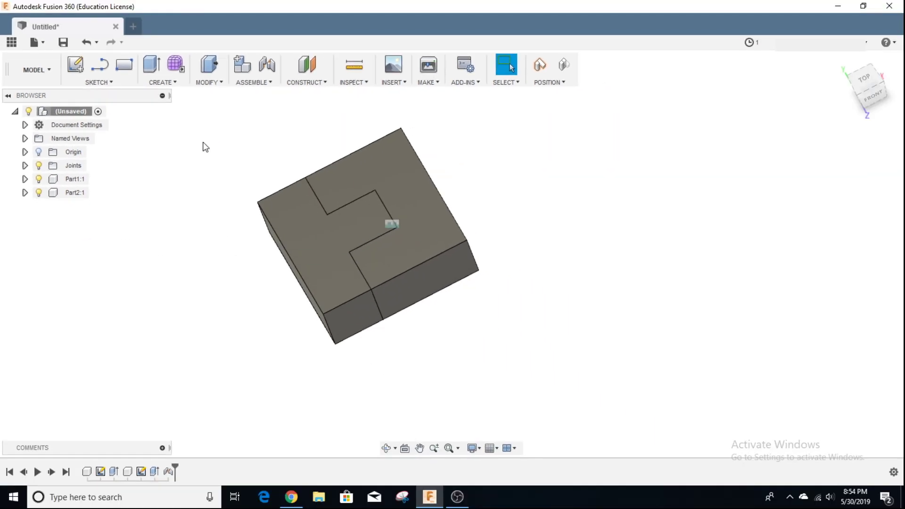
- Save the design as 'Assembly Project' in My First Project
left_click(64, 43)
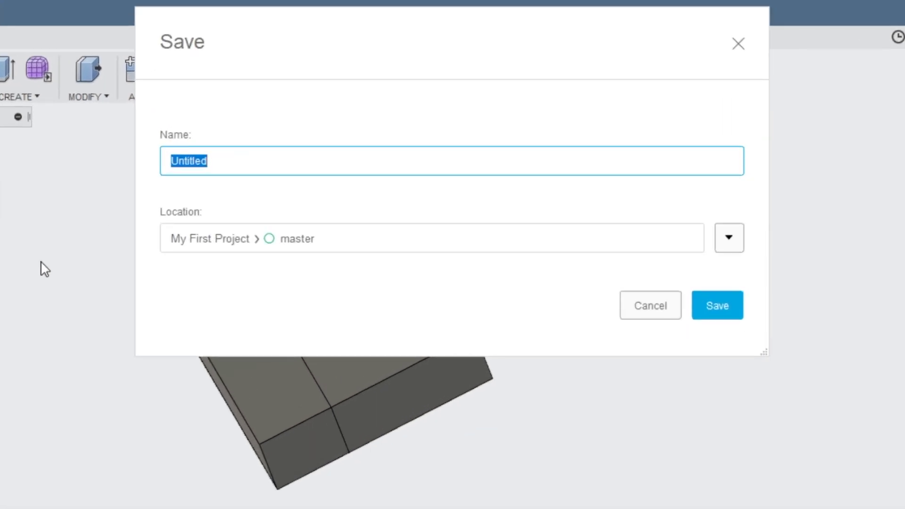
type("Assembly Project")
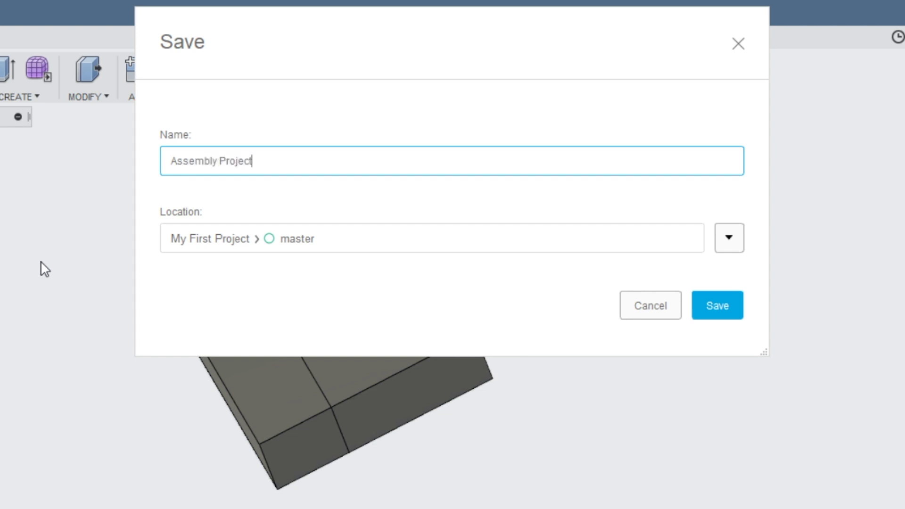
key("Return")
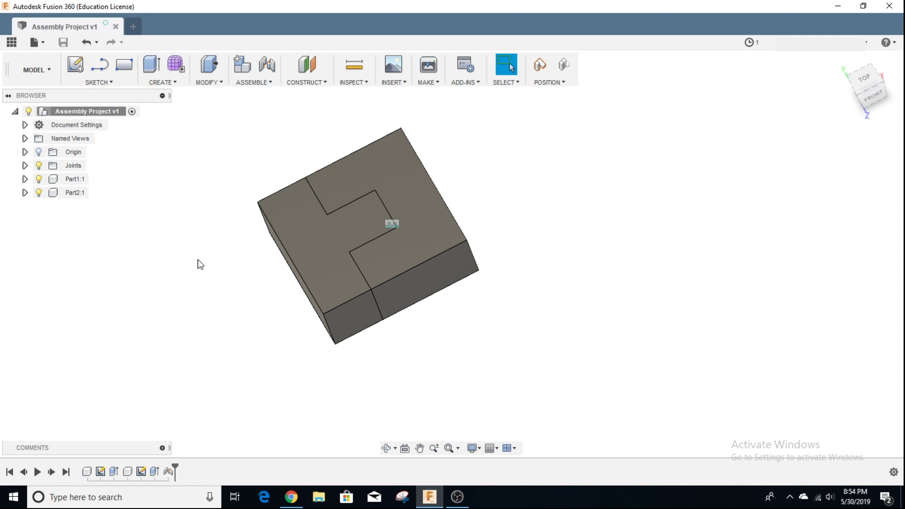
mouse_move(214, 323)
middle_mouse_down("shift")
mouse_move(458, 267)
mouse_move(495, 222)
mouse_move(323, 210)
mouse_move(273, 142)
mouse_move(368, 130)
mouse_move(259, 165)
middle_mouse_up("shift")
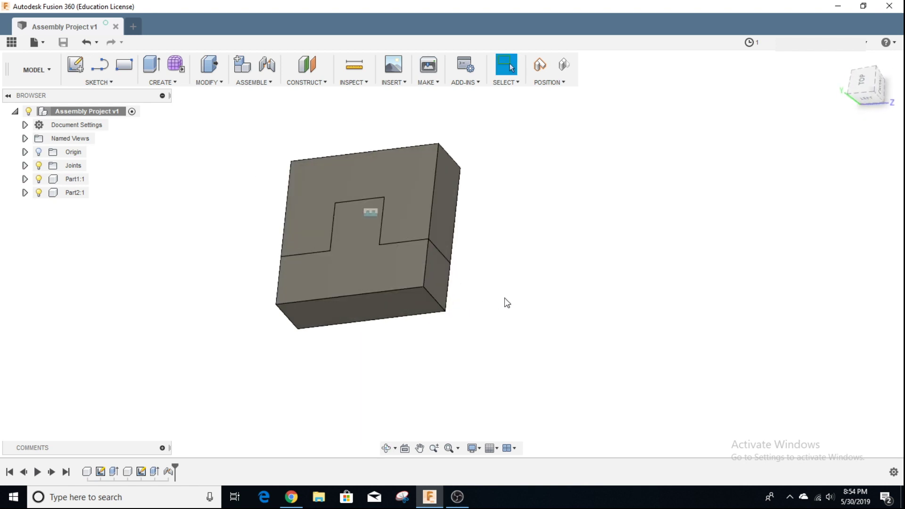
middle_click_drag(505, 299, 508, 305, "shift")
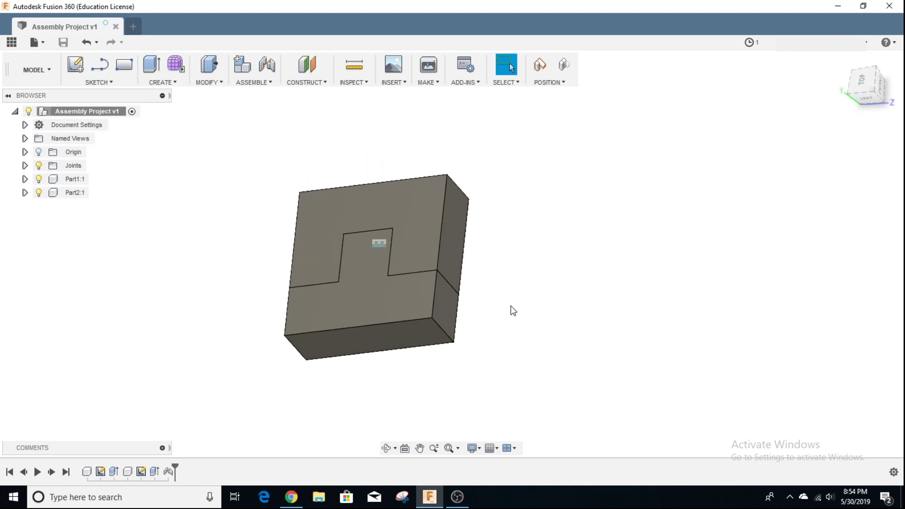
mouse_move(540, 337)
middle_mouse_down("shift")
mouse_move(519, 348)
mouse_move(575, 342)
middle_mouse_up("shift")
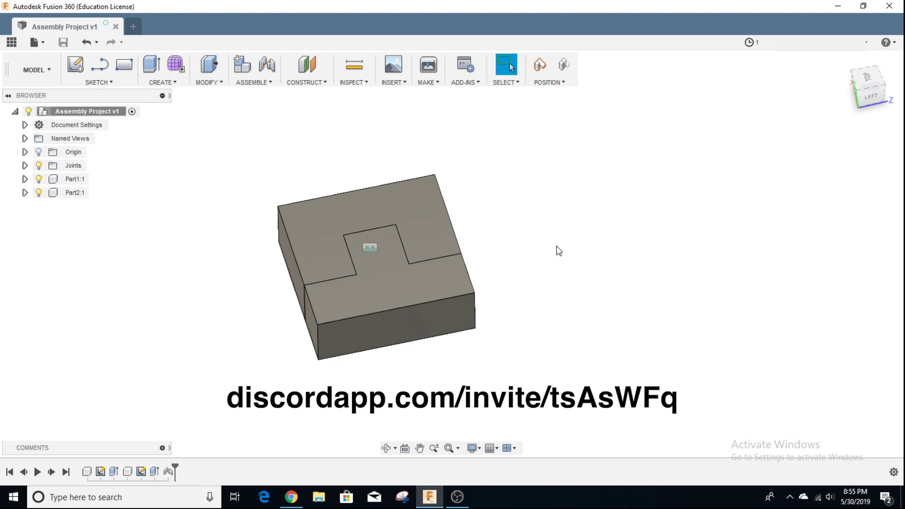
middle_click_drag(559, 251, 660, 310, "shift")
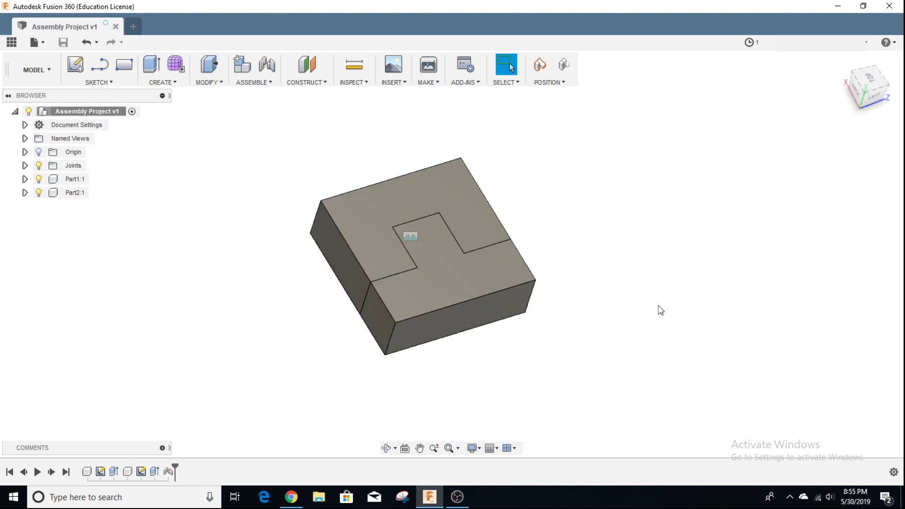